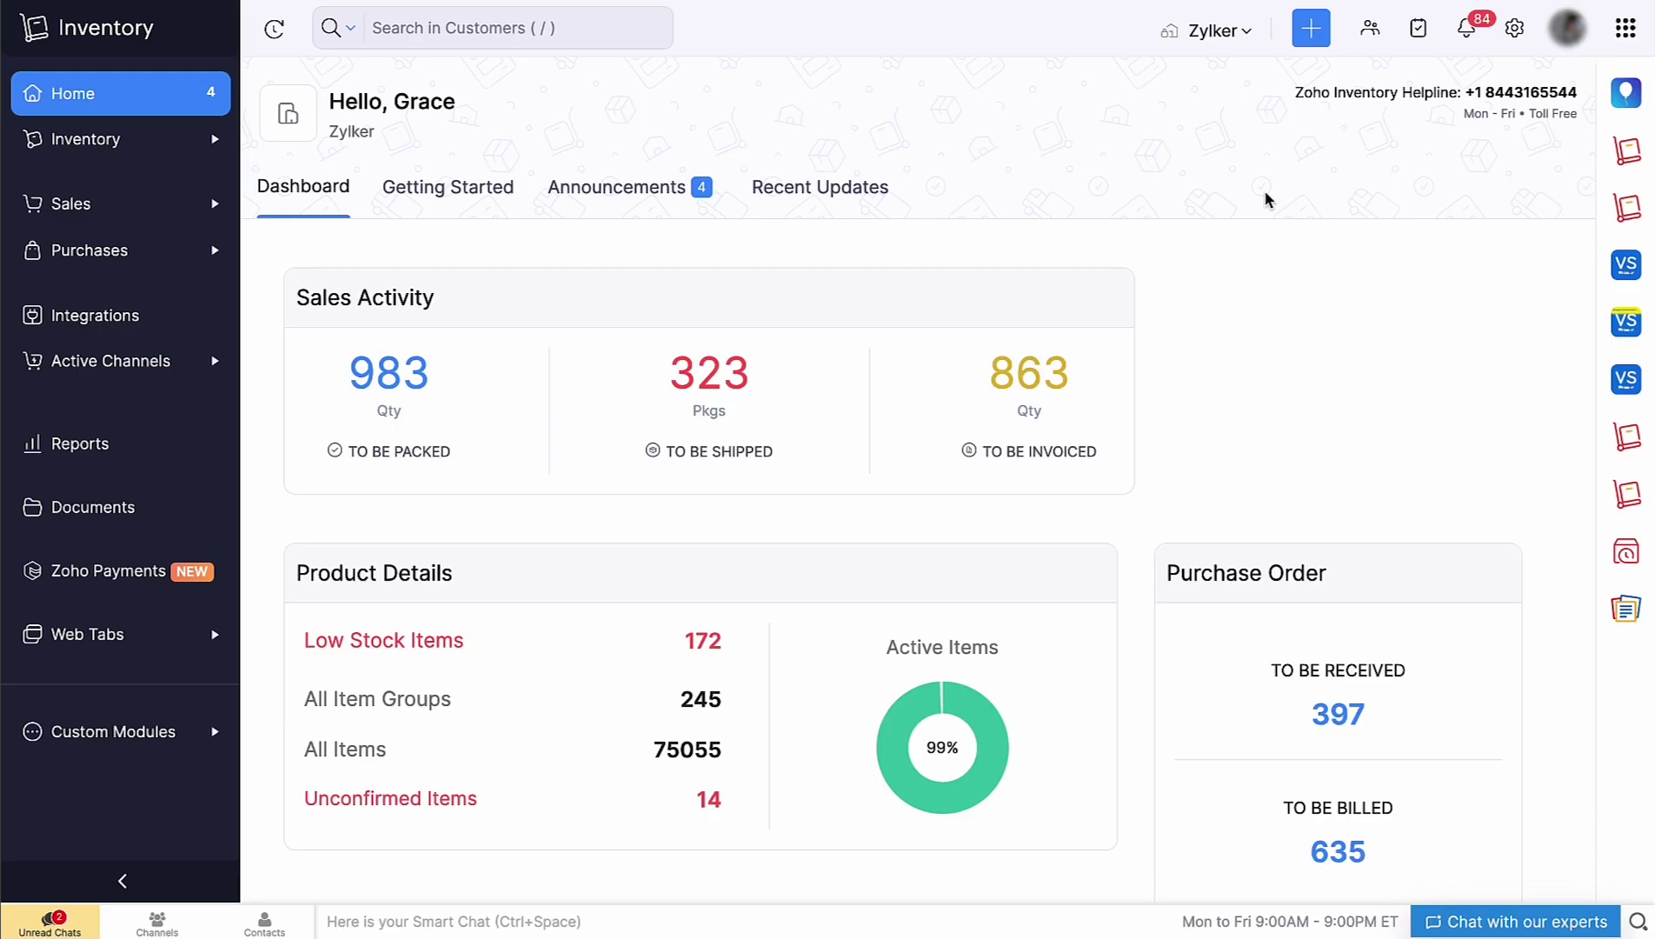
Turn on 'Track landed cost on items' in the Items settings and save
click(1514, 28)
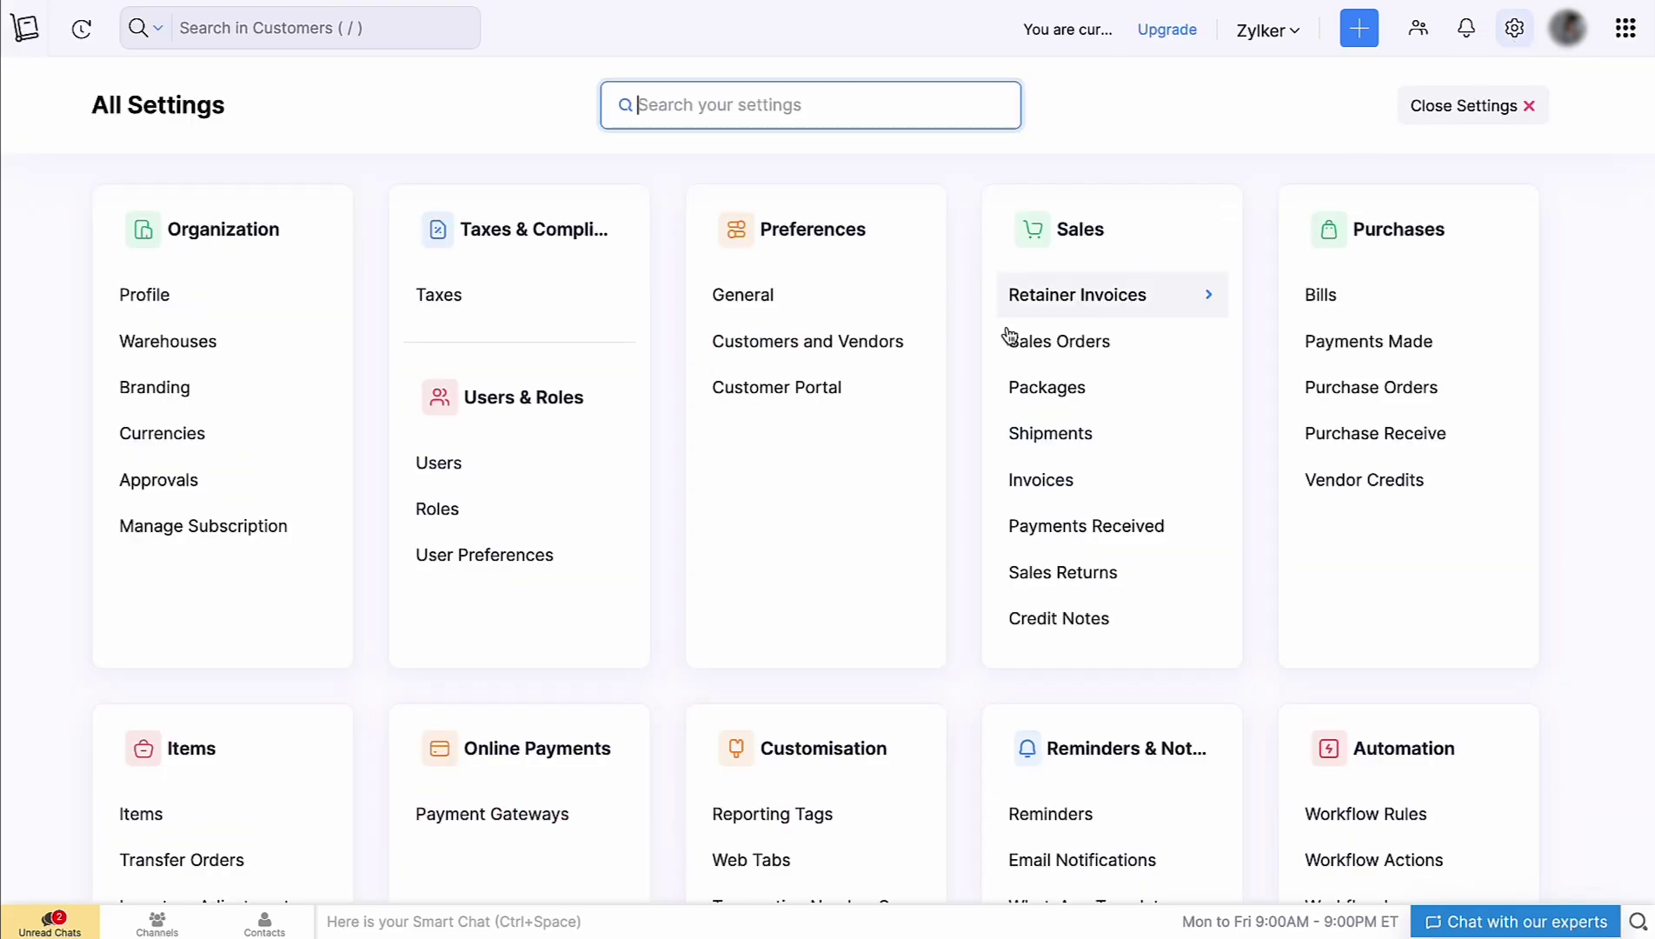
click(251, 810)
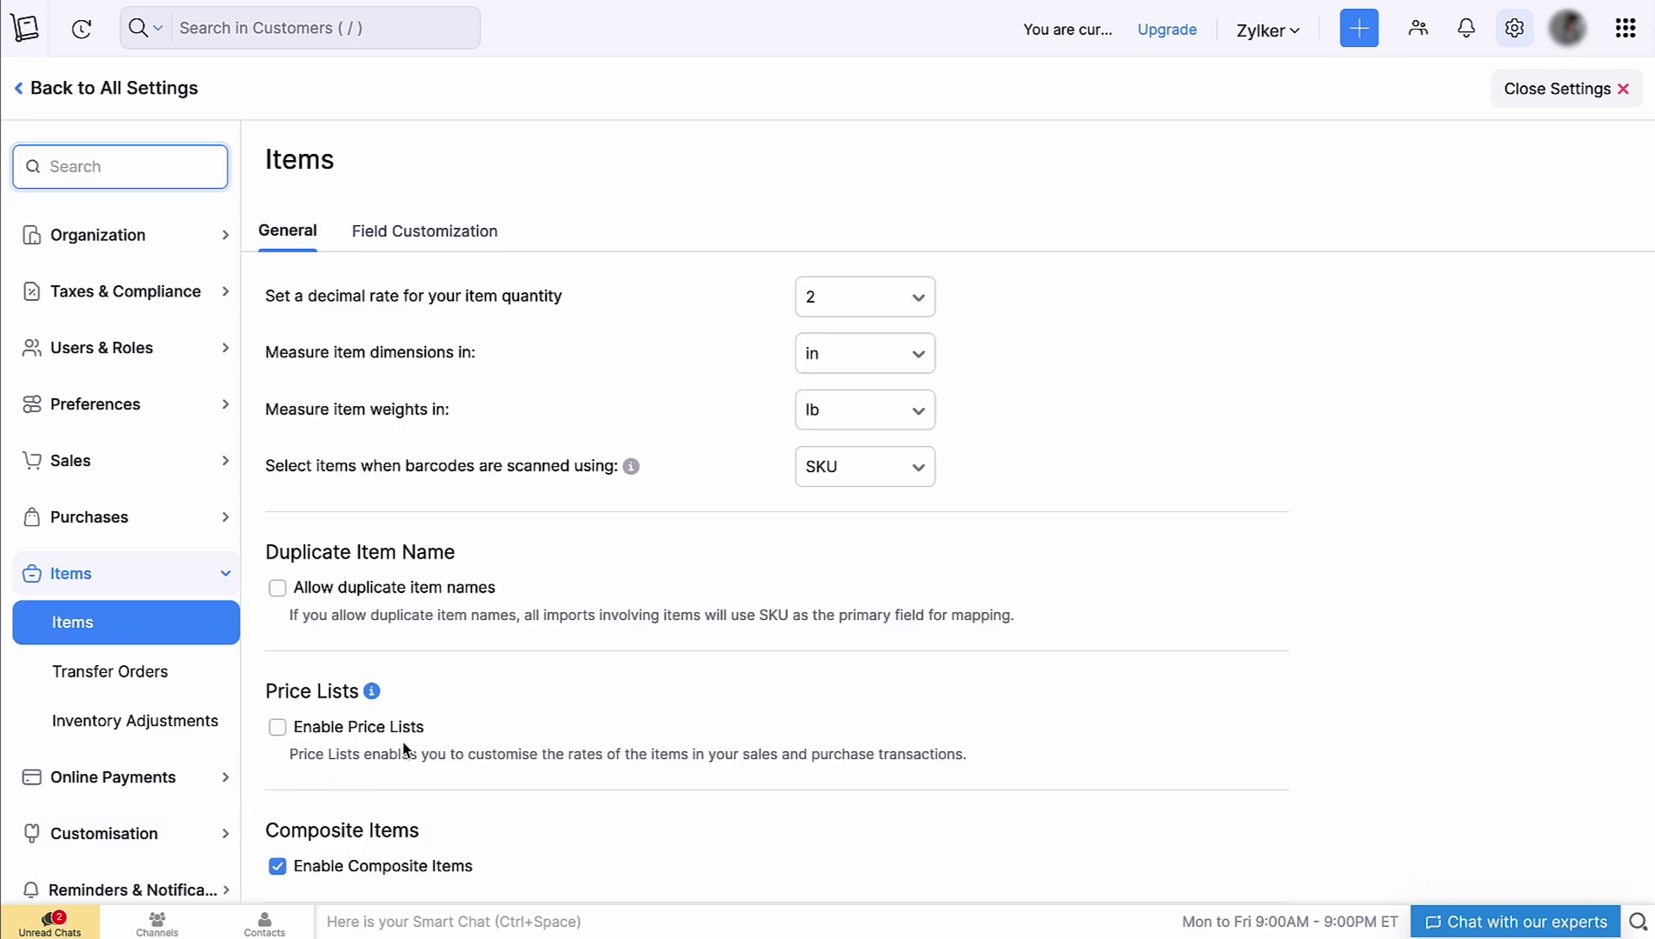
scroll(402, 749, down, 8)
click(279, 745)
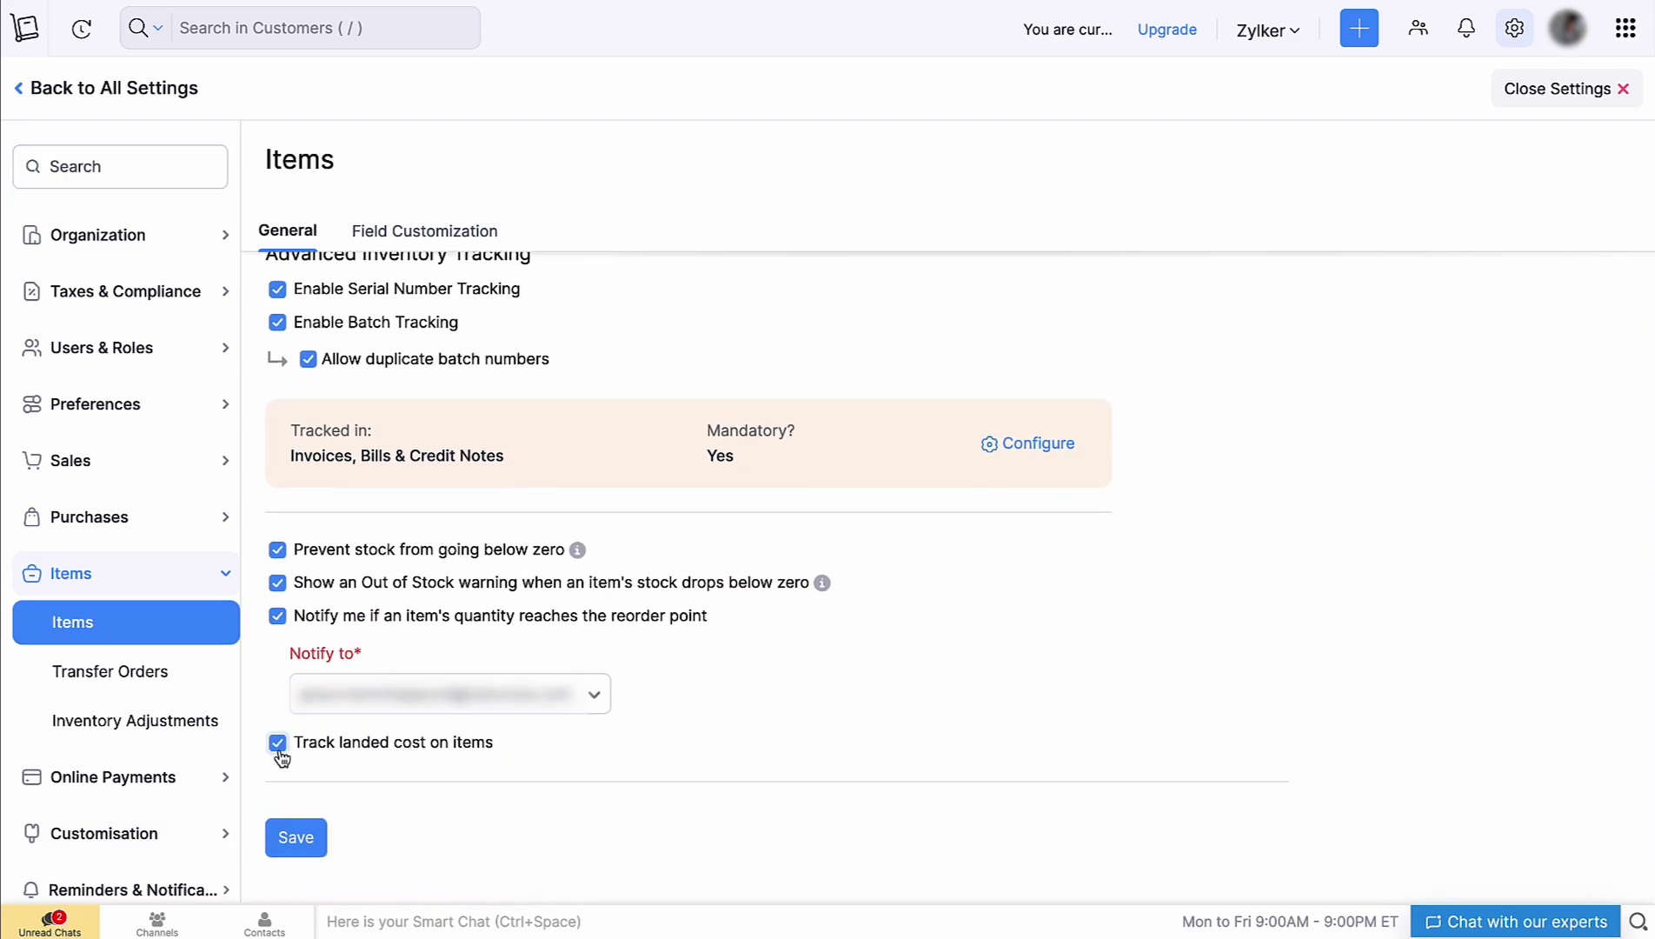
click(300, 840)
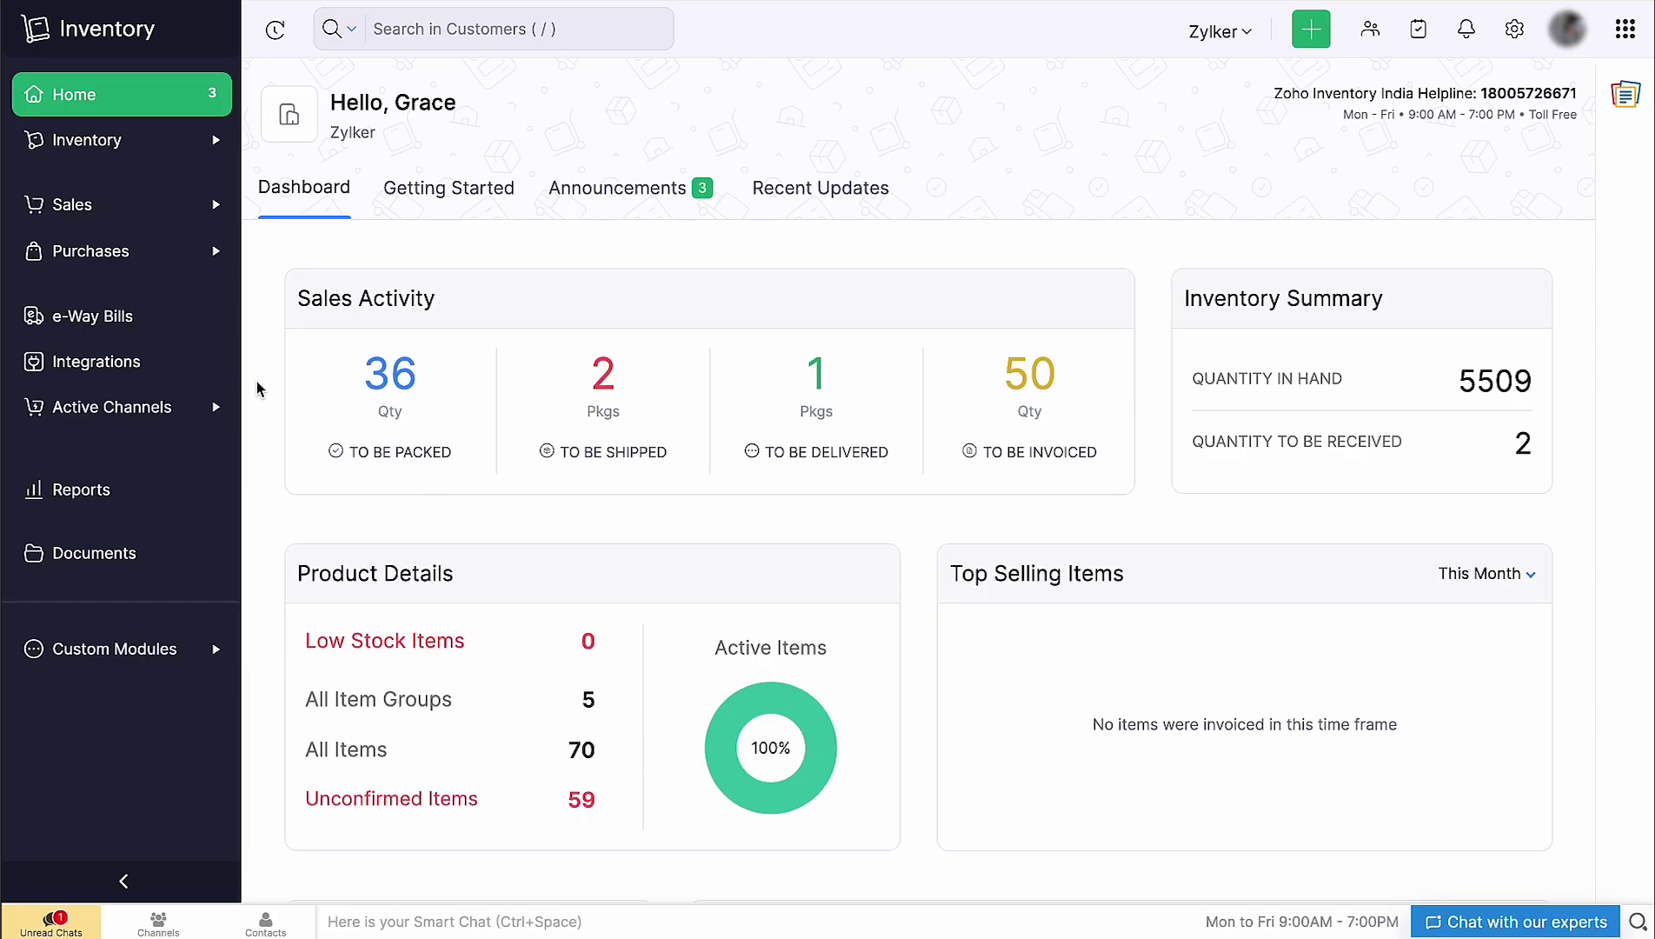
Start a new bill under Purchases > Bills and select the vendor
click(184, 260)
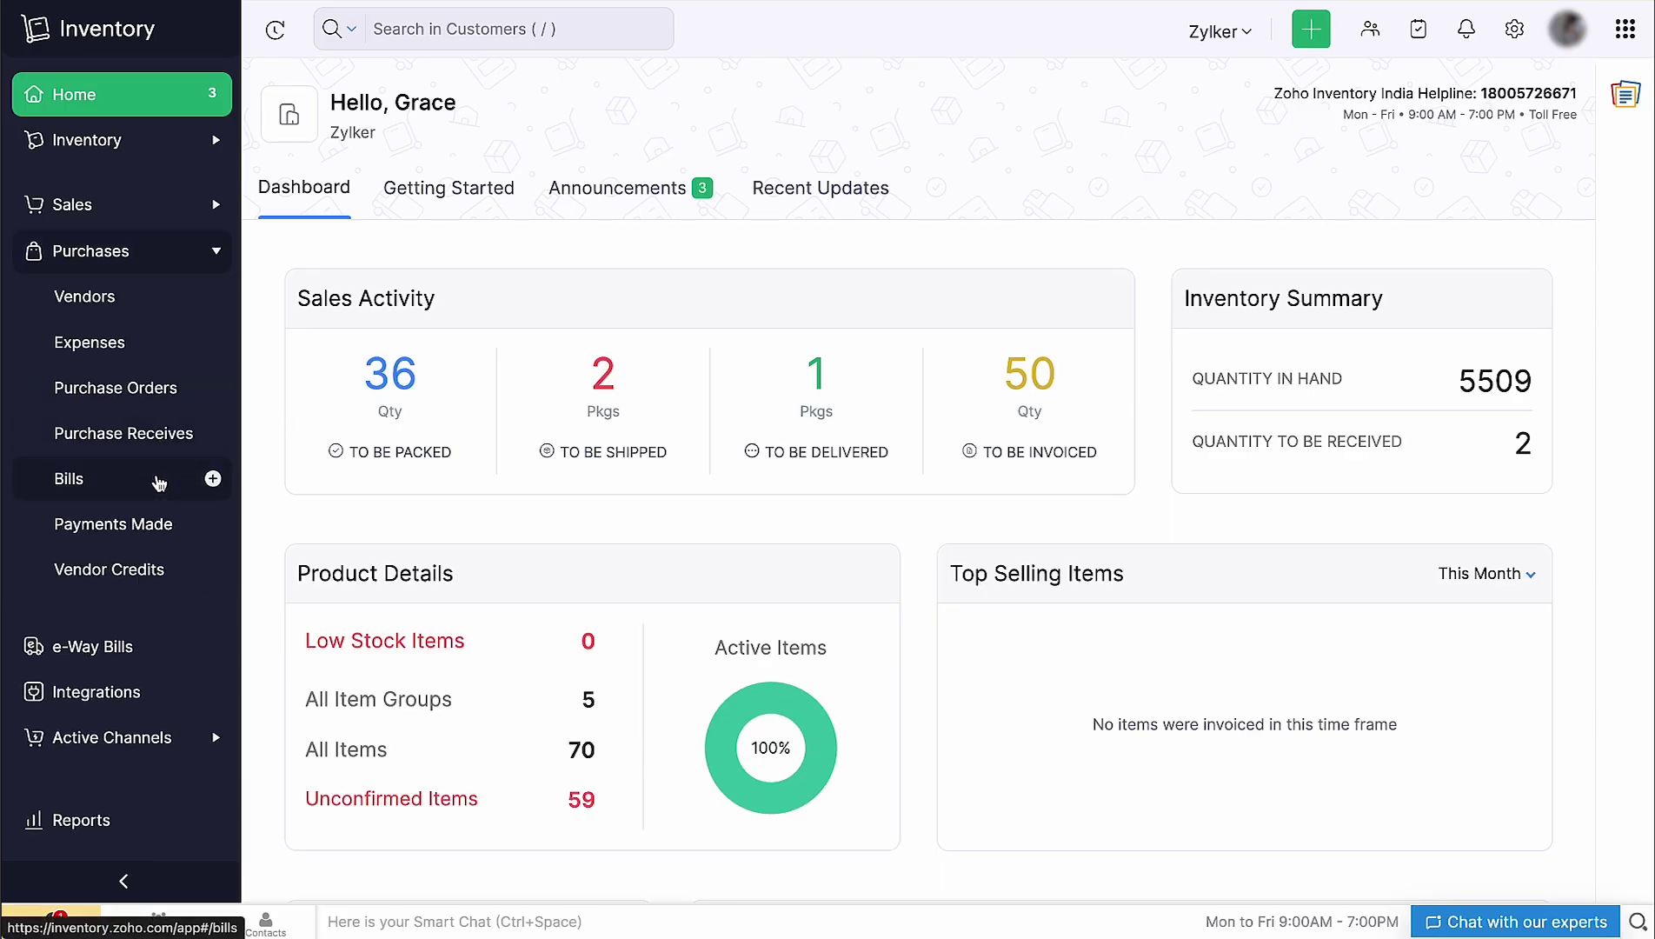
click(212, 479)
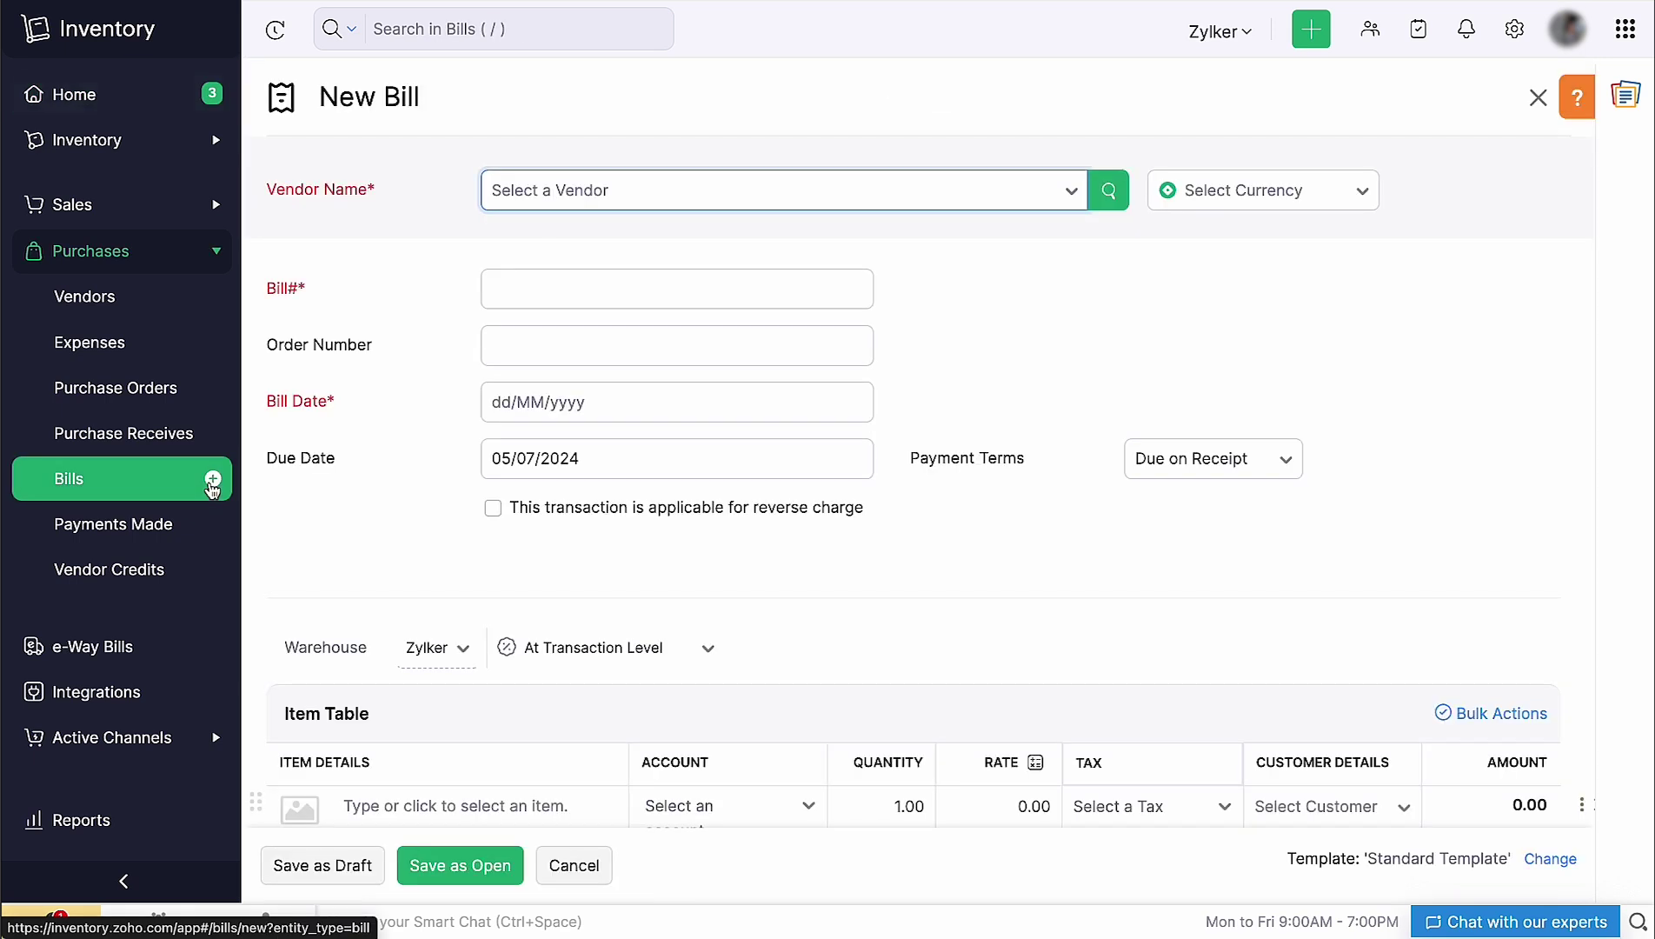
click(597, 196)
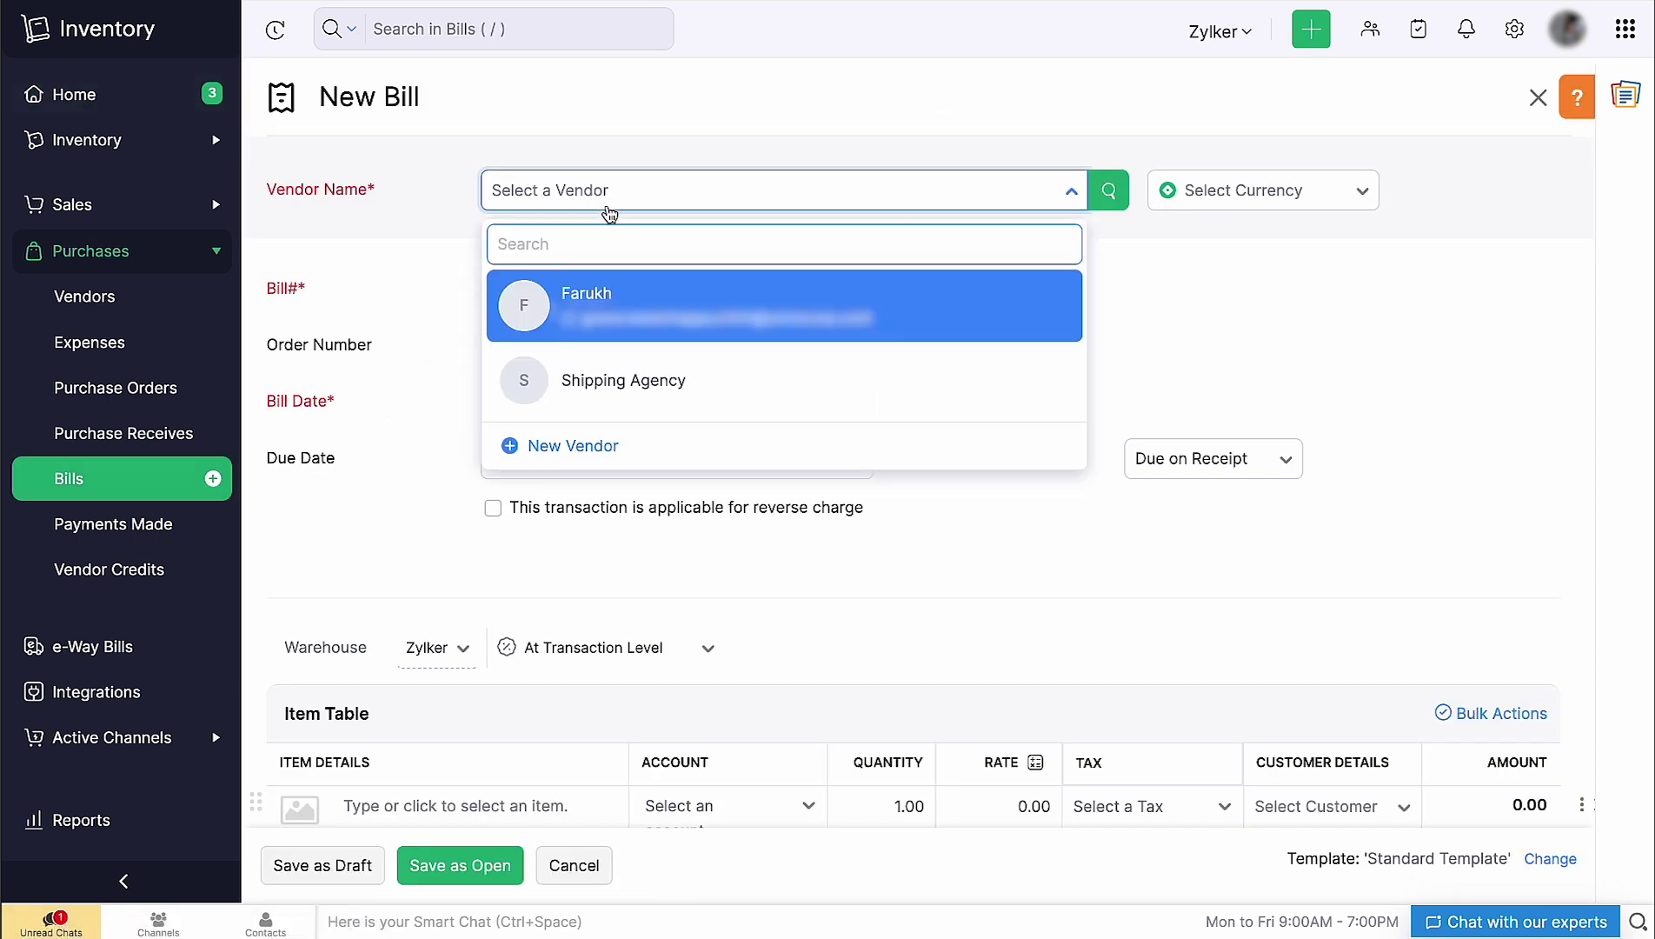
click(688, 308)
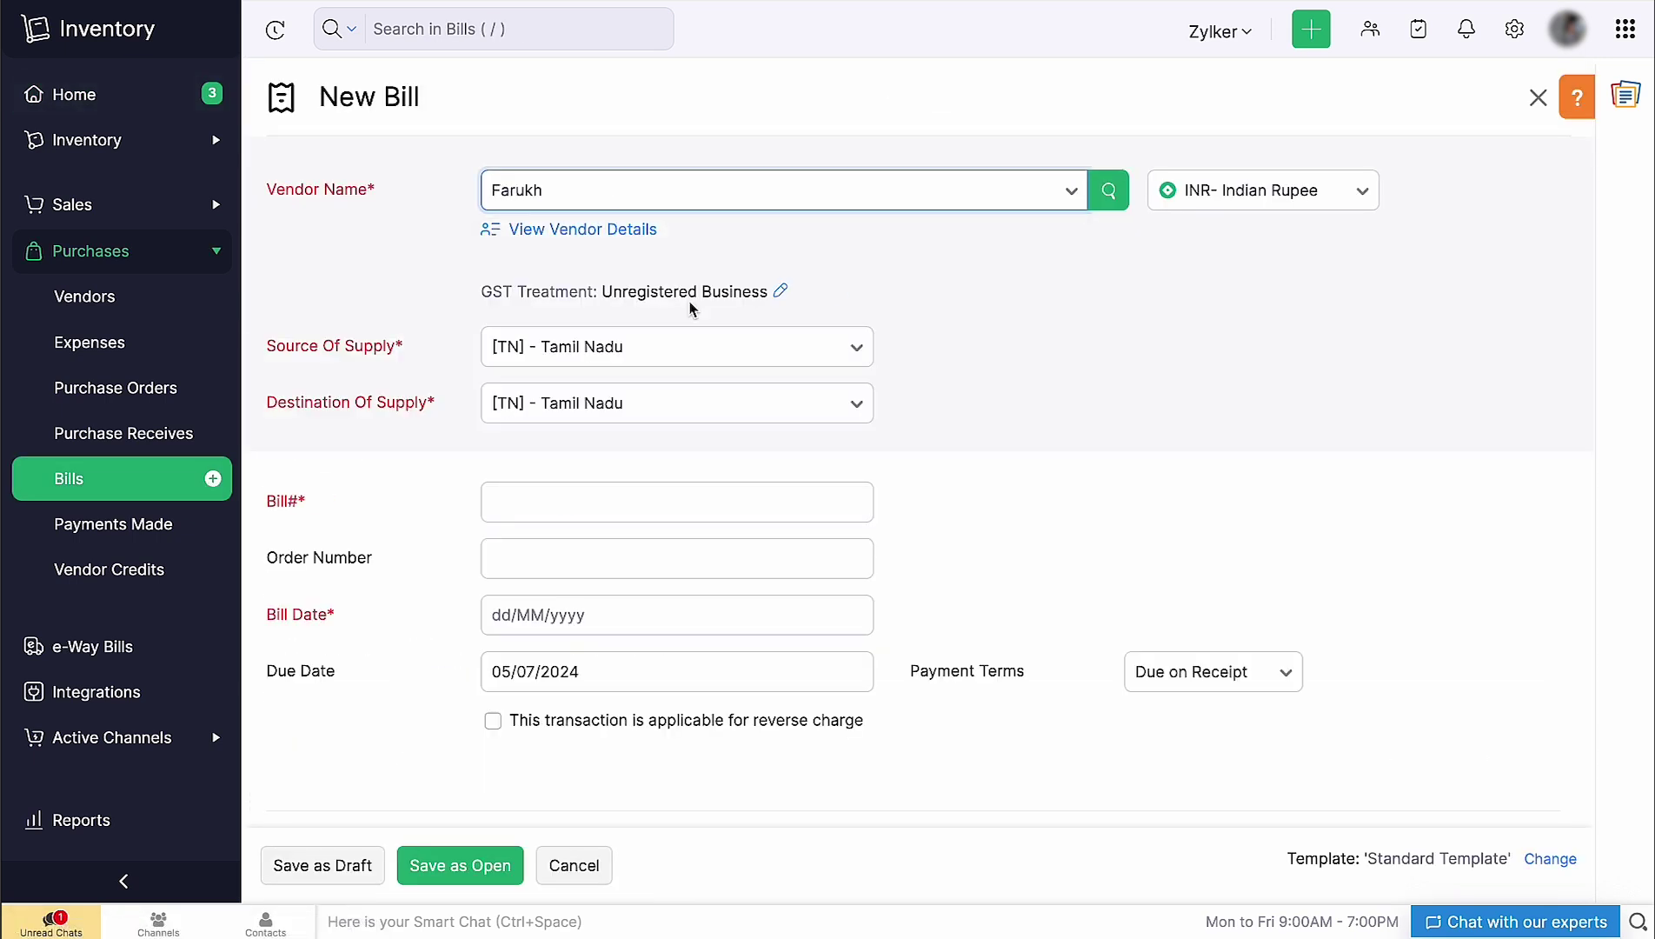
Enter Bill# BILL-023, order ODR-023, bill date 05/07/2024 and due date 26/07/2024
click(547, 488)
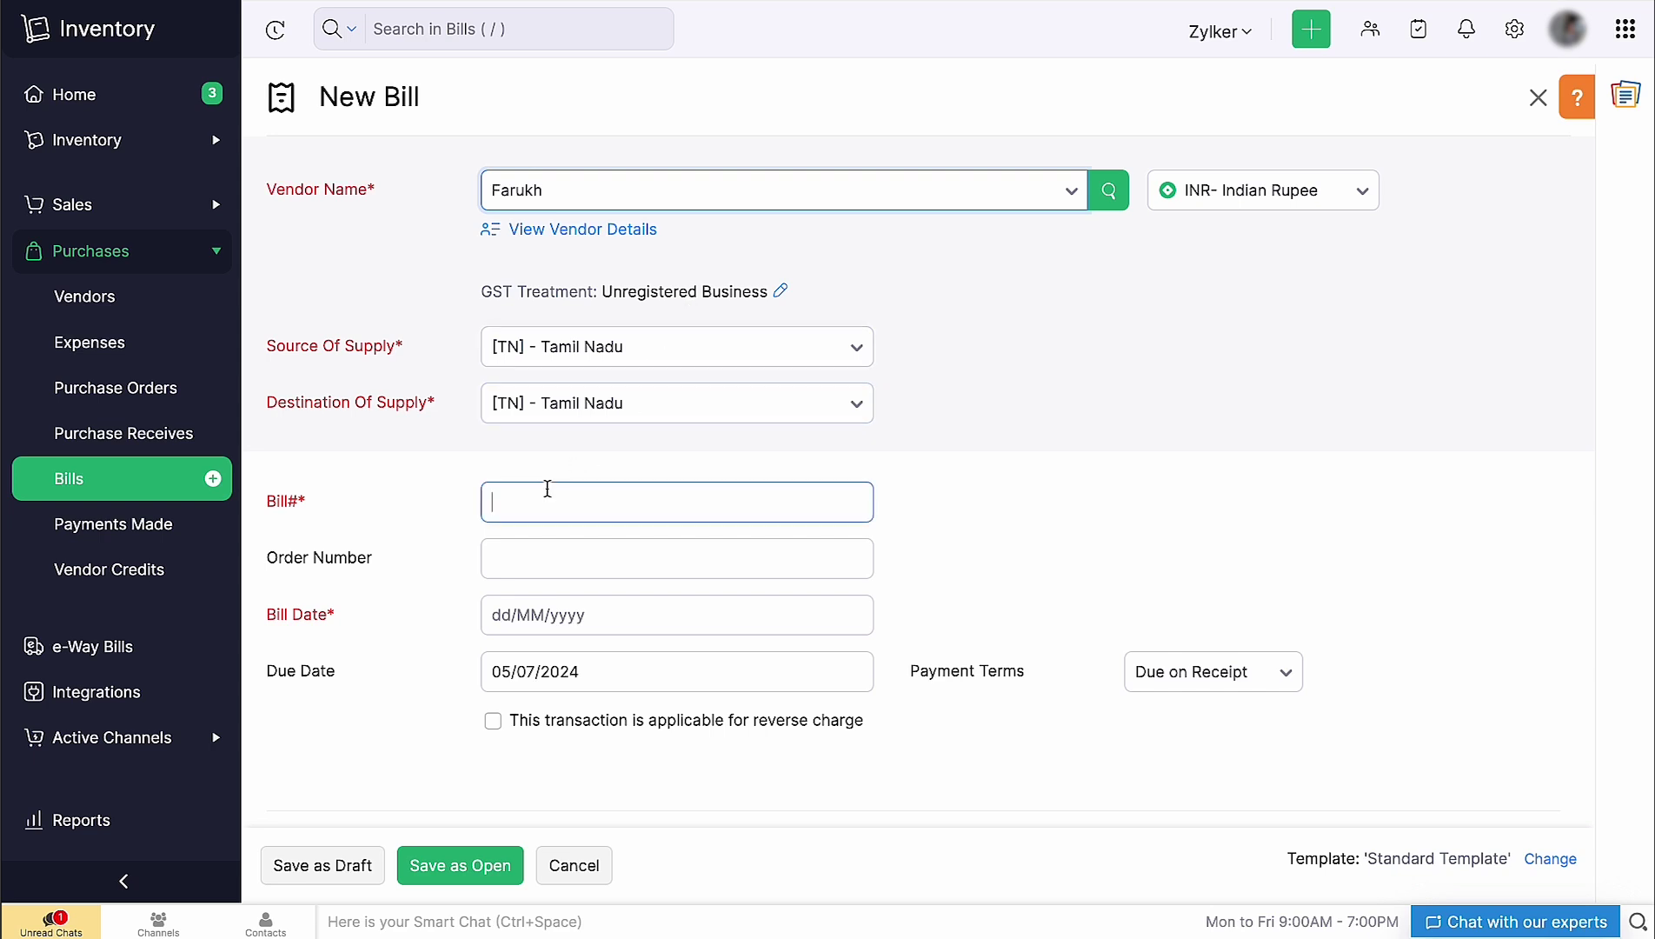
text(BILL-023)
click(536, 561)
text(ODR-023)
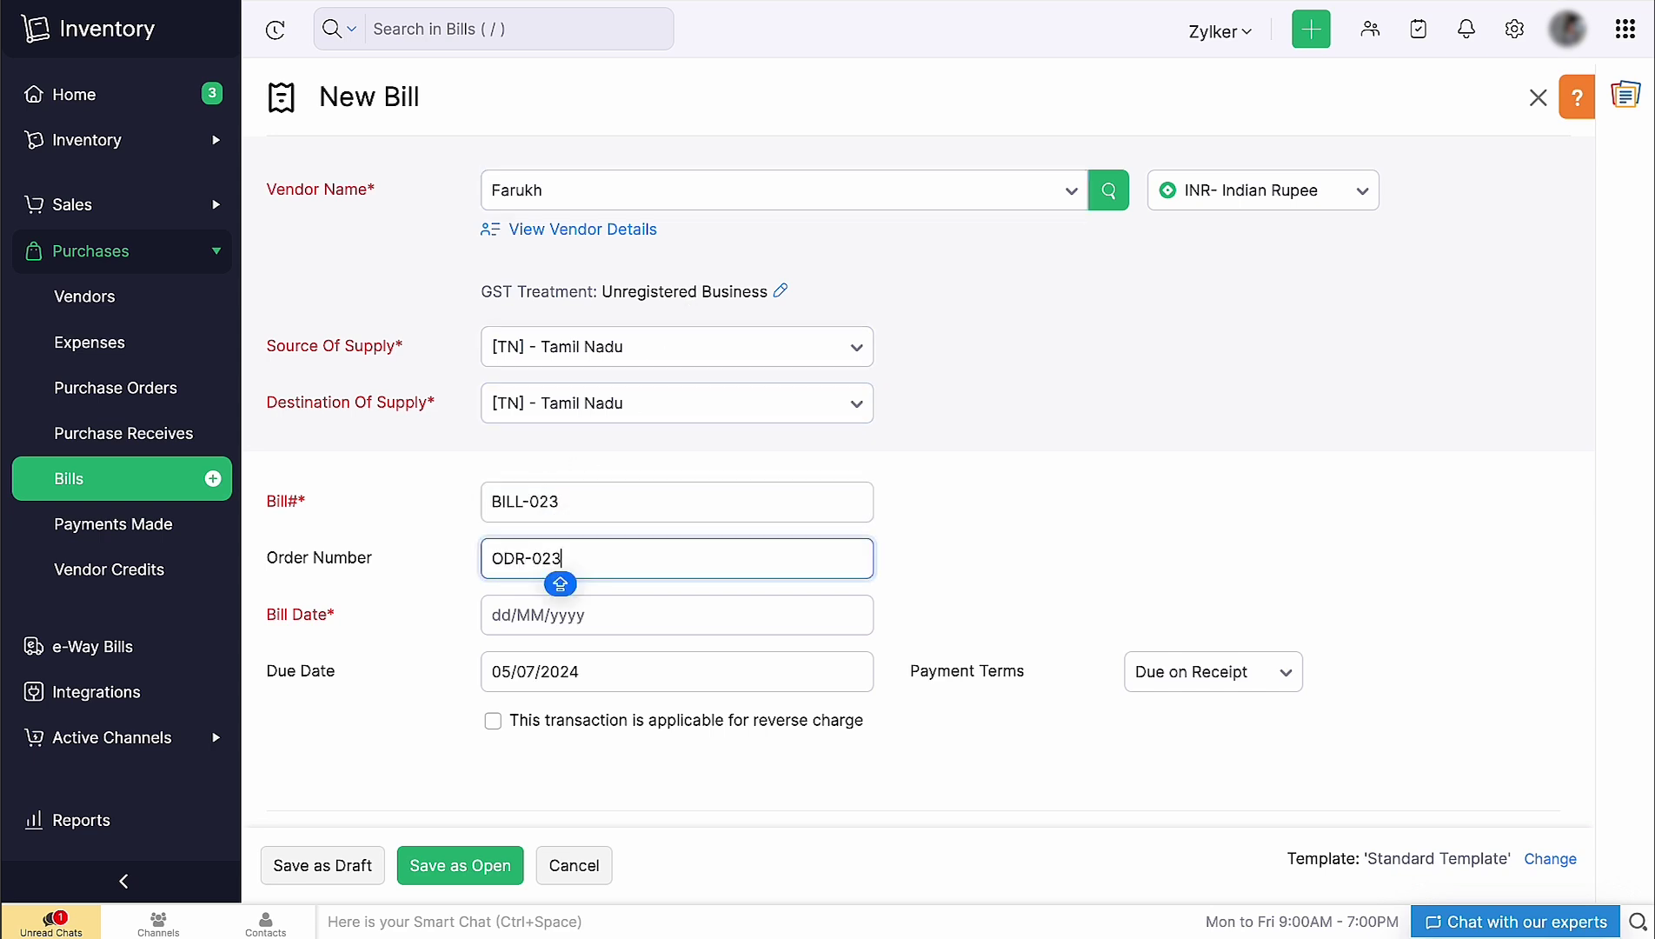
click(488, 614)
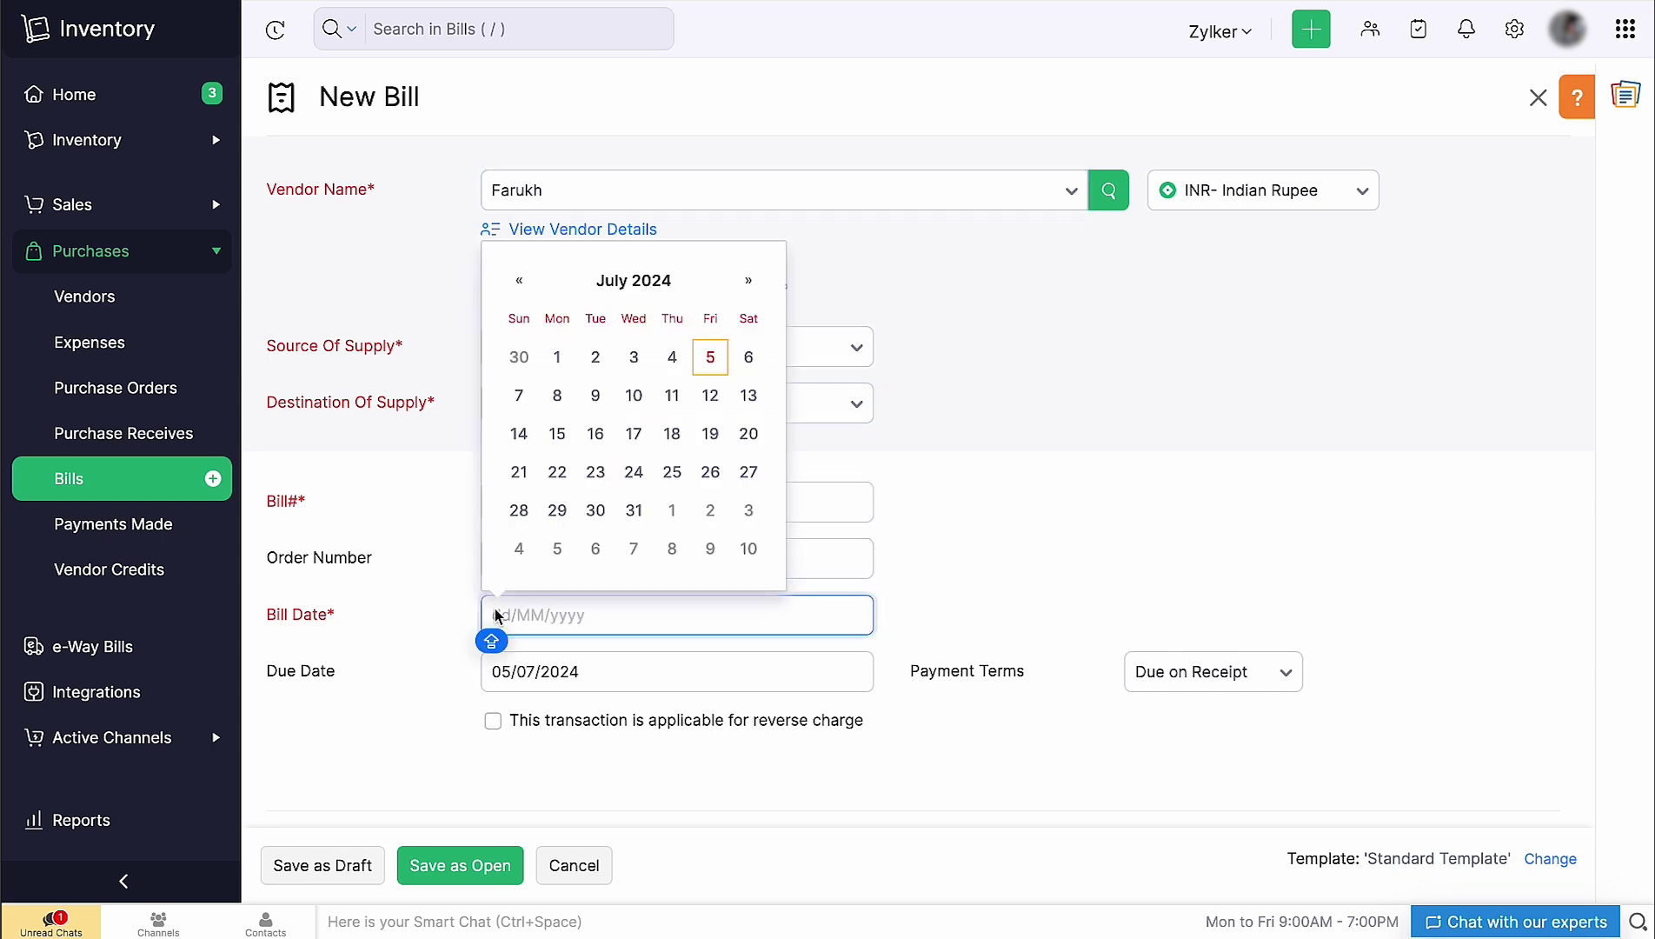
click(710, 357)
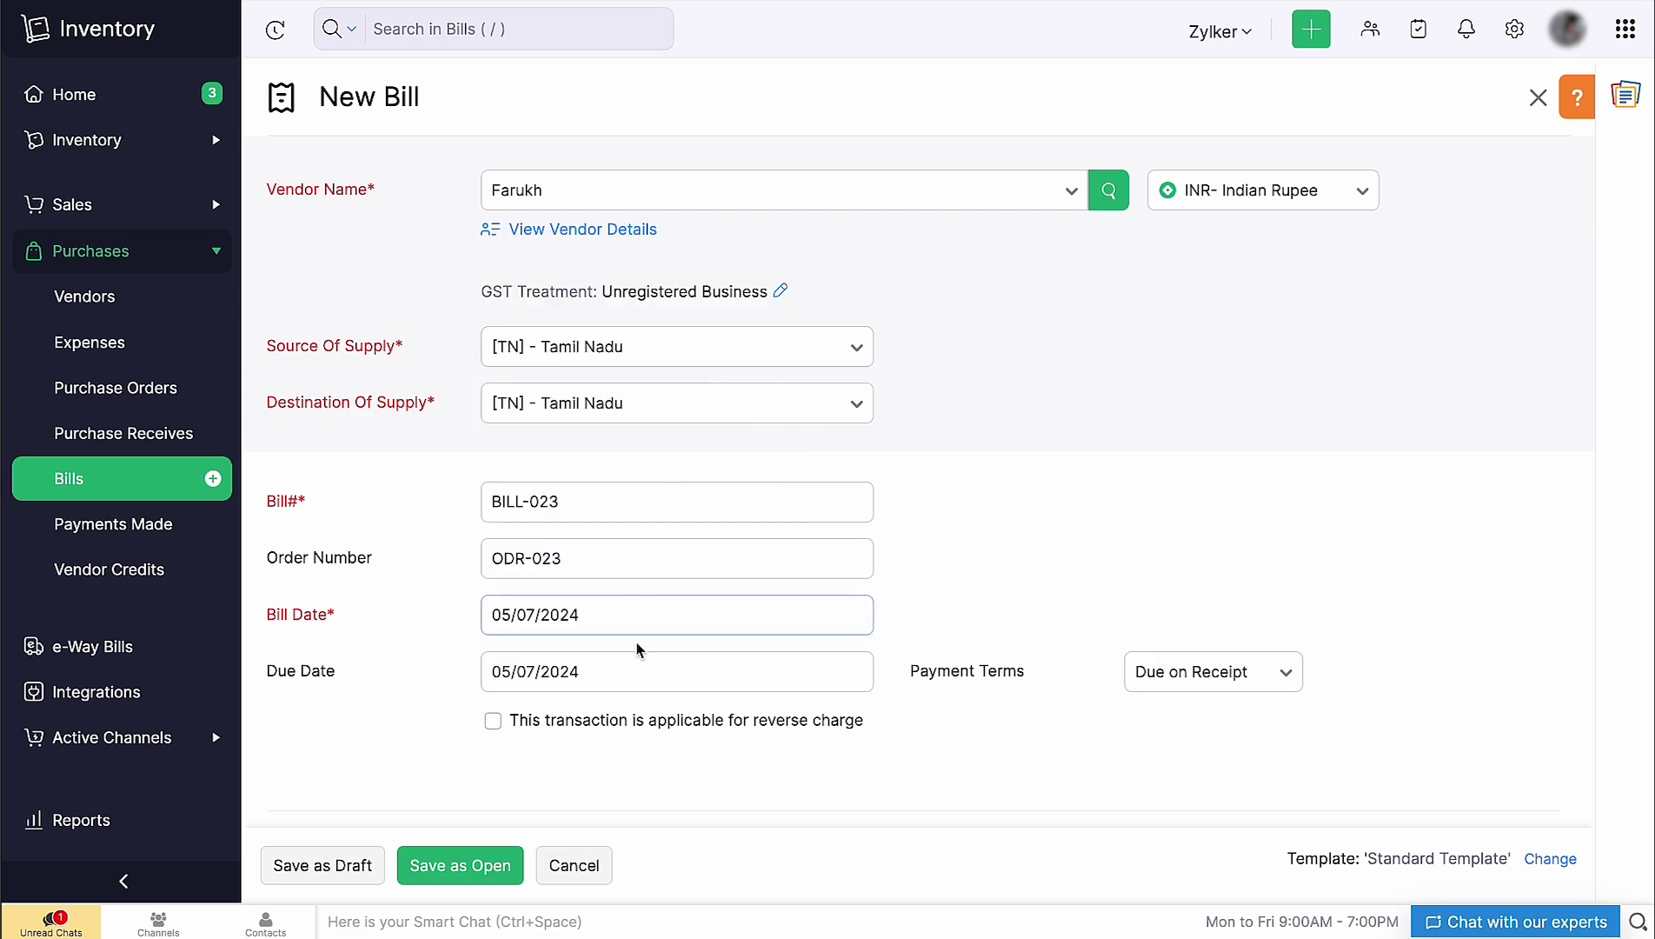
click(626, 670)
click(710, 528)
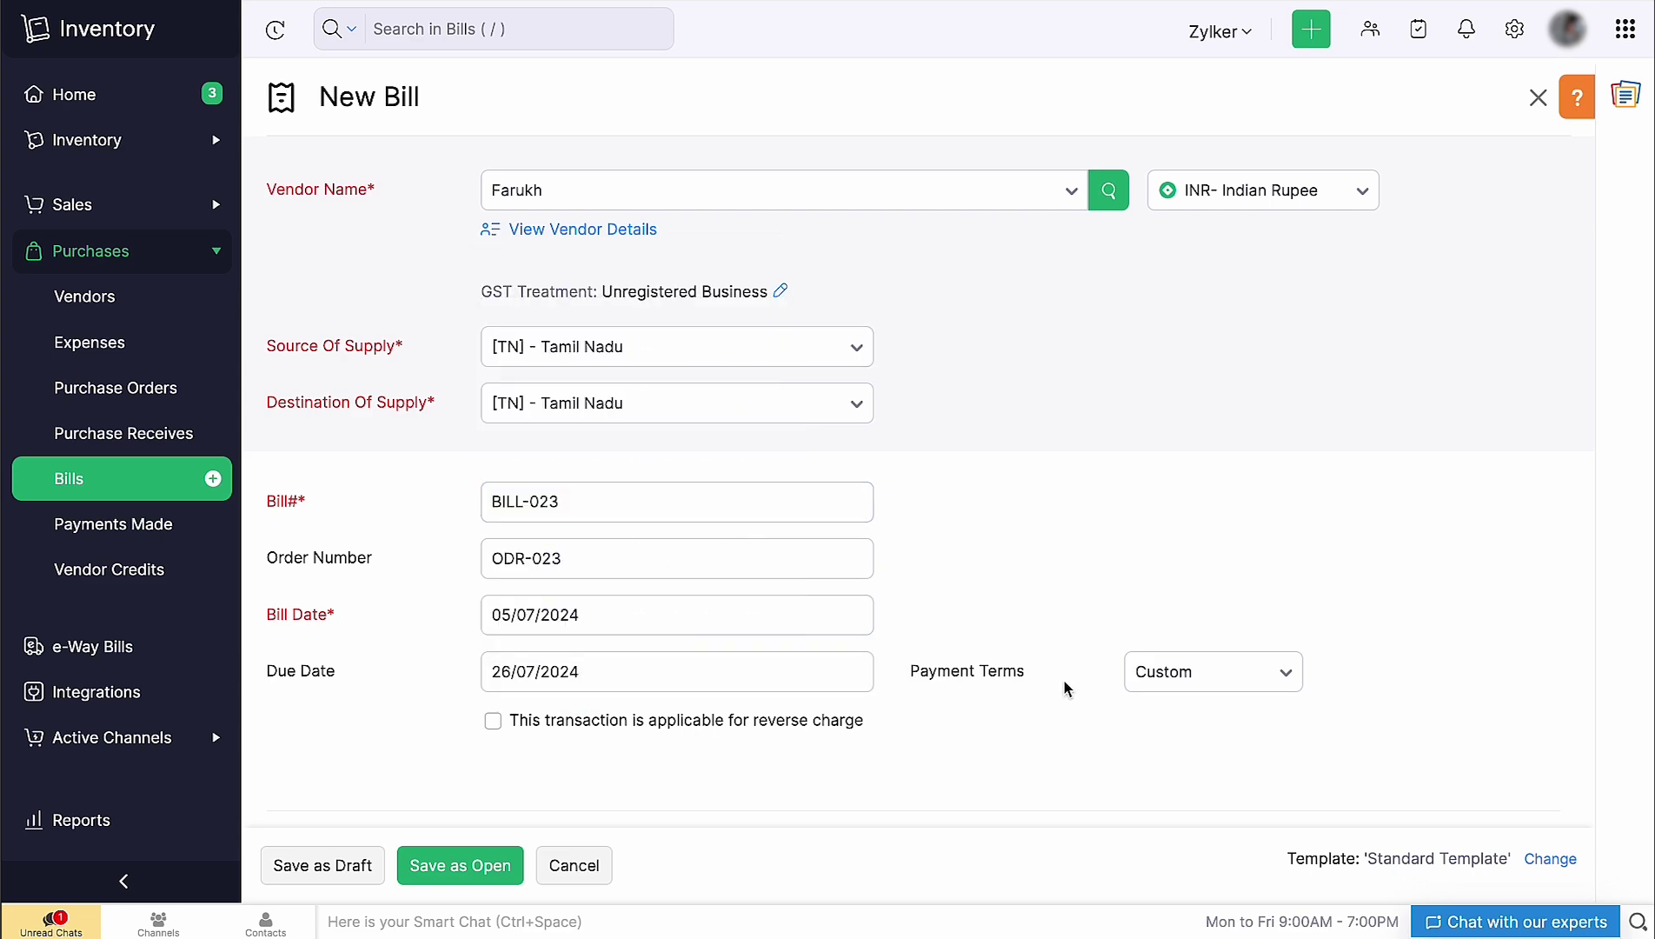
scroll(1173, 695, down, 6)
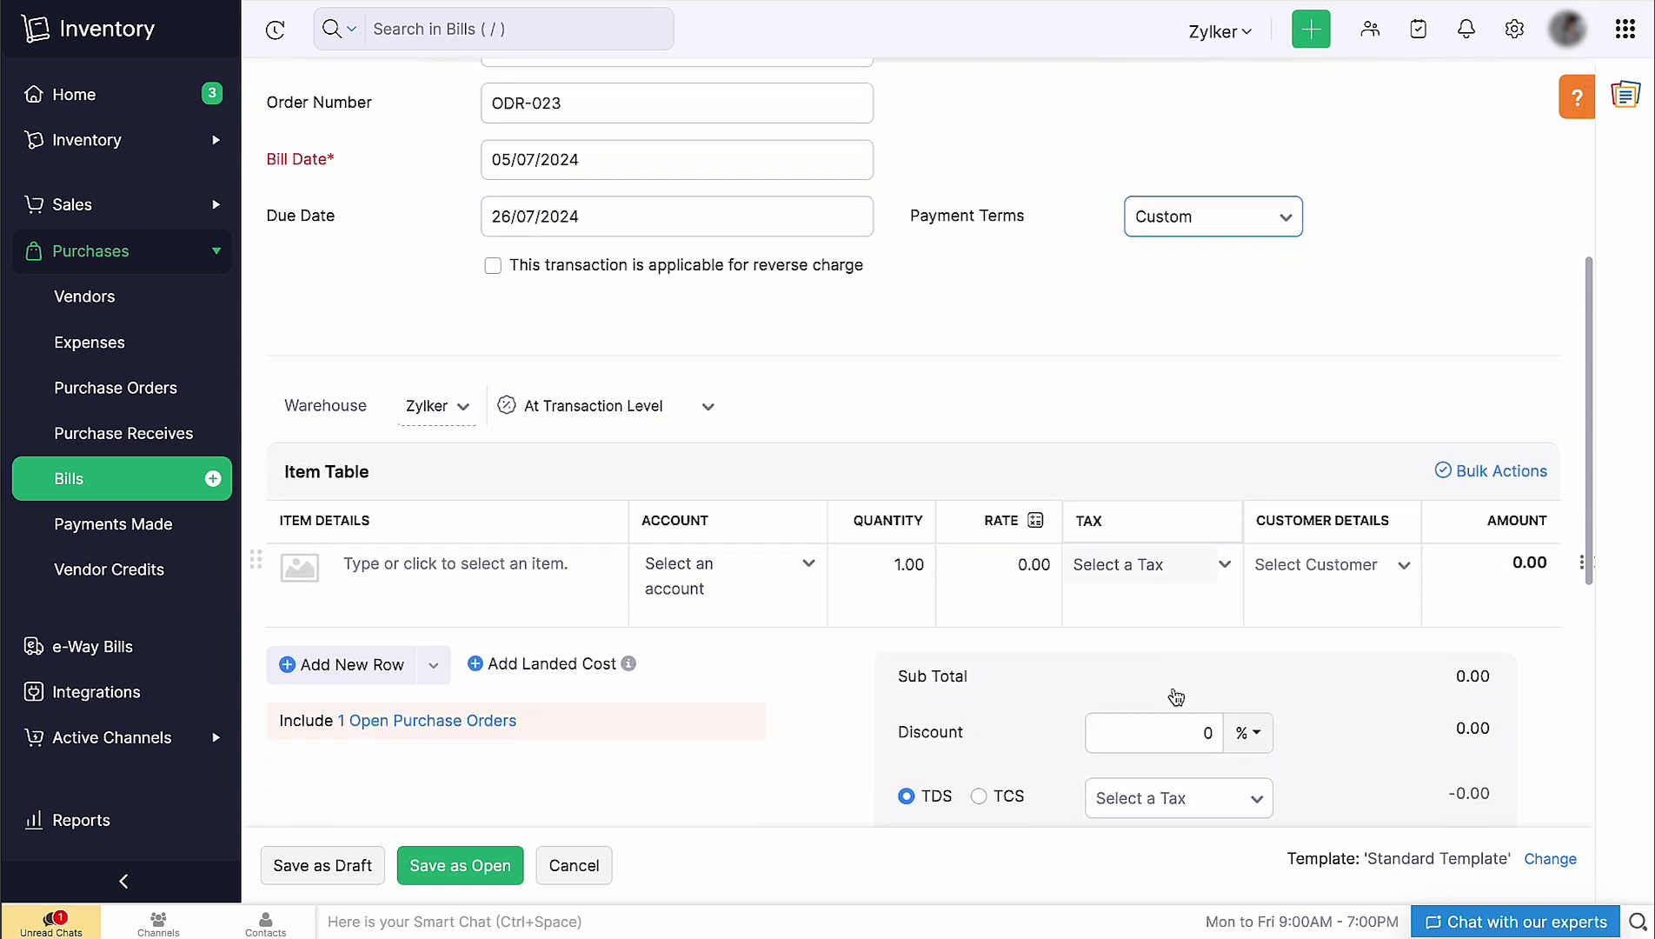
Add the Ceramic bowl at 800 as the first item row
click(1174, 688)
click(548, 543)
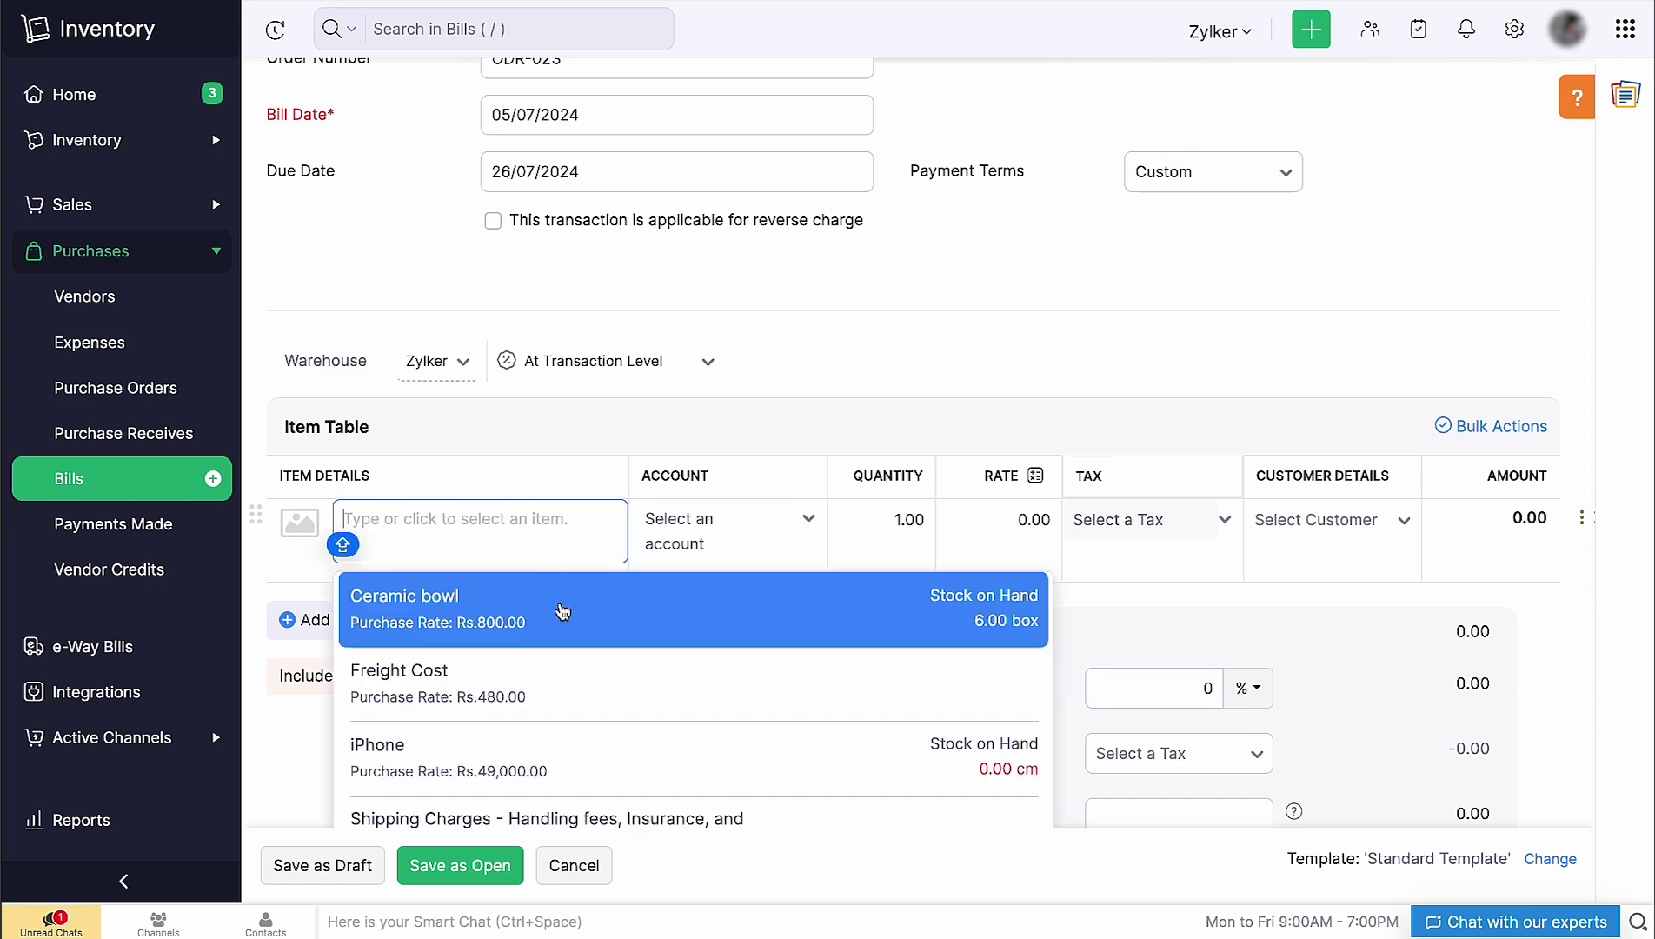
click(558, 609)
scroll(561, 611, down, 2)
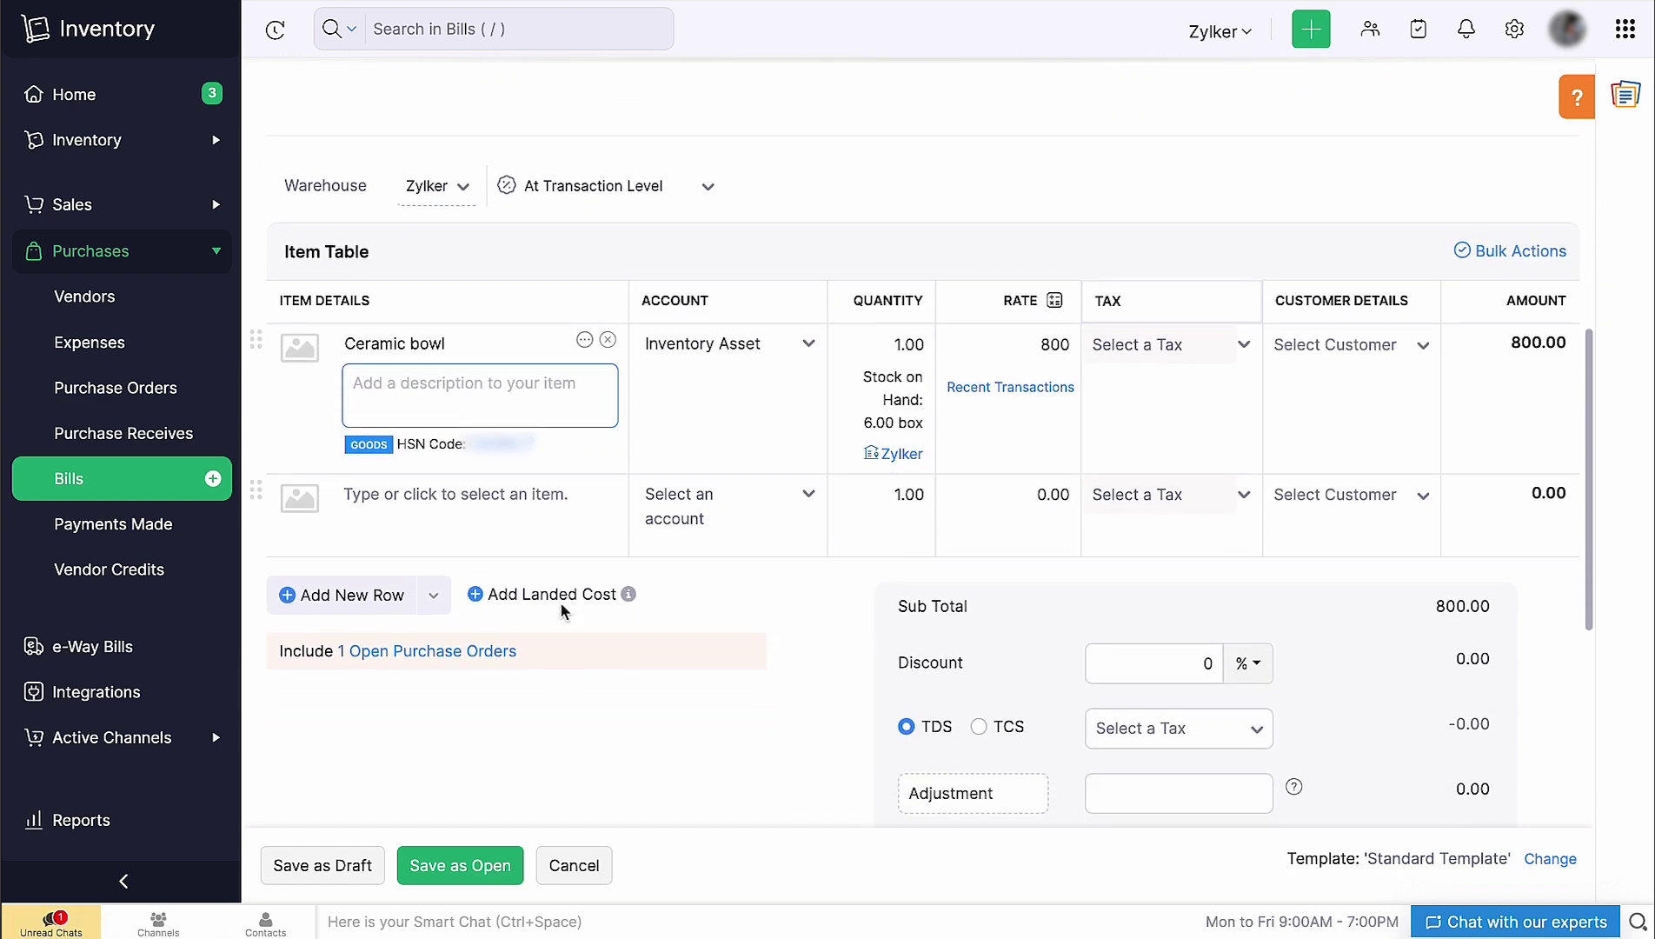
Add Freight Cost (480) and Shipping Charges (670) as landed cost rows
click(556, 594)
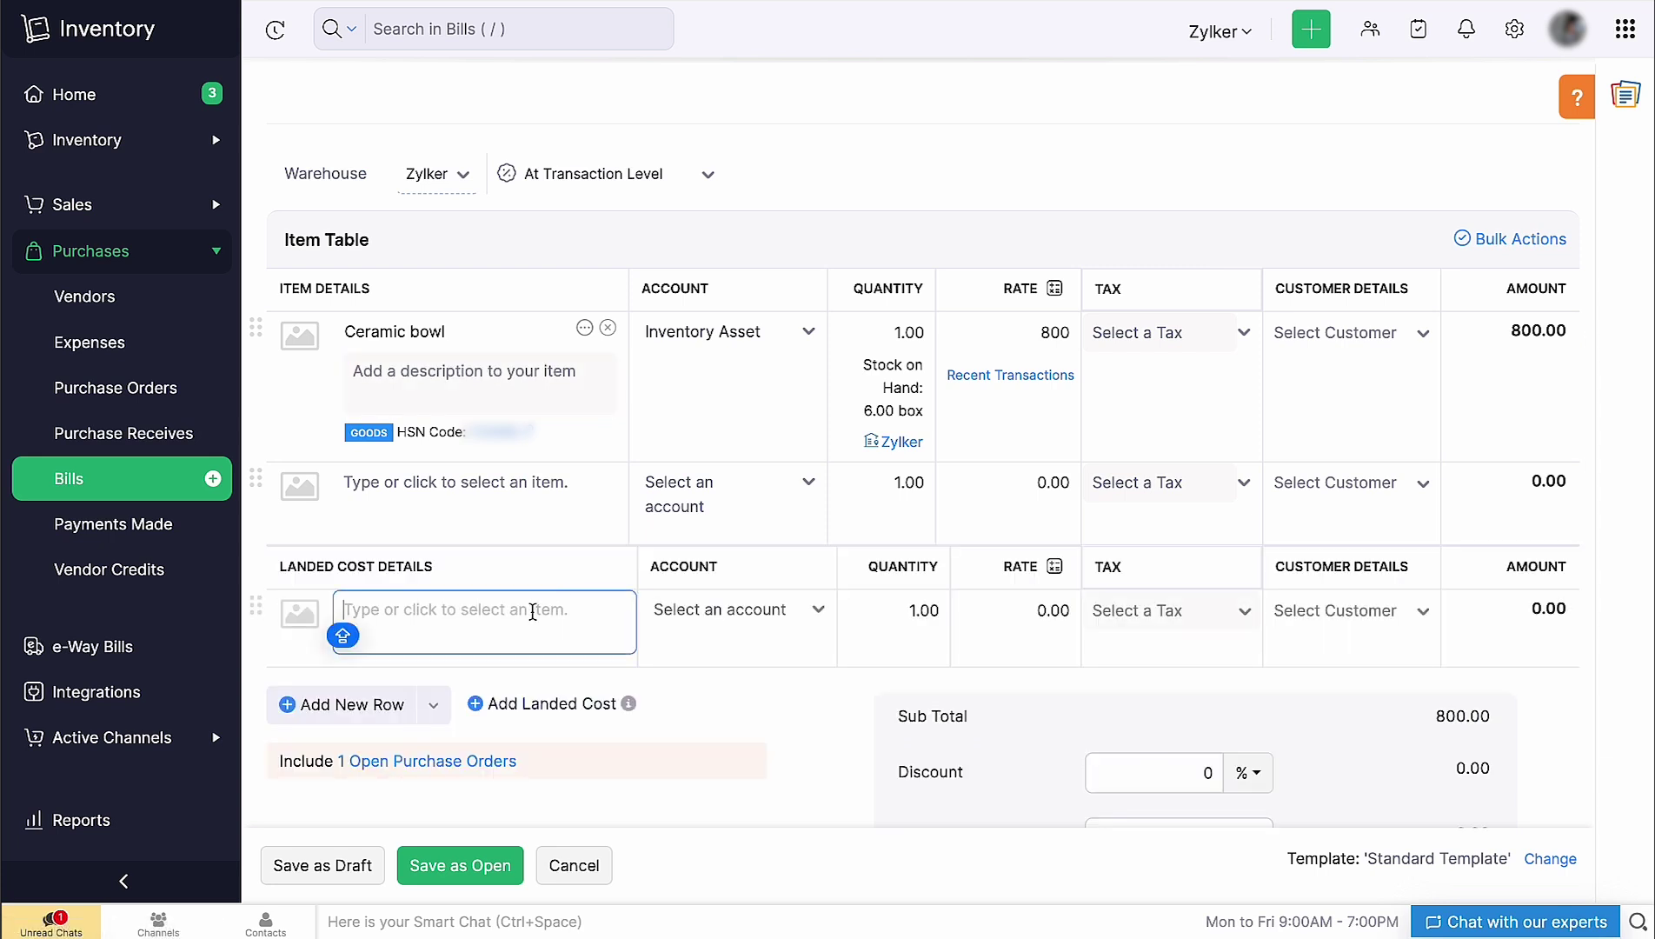
click(534, 610)
click(532, 616)
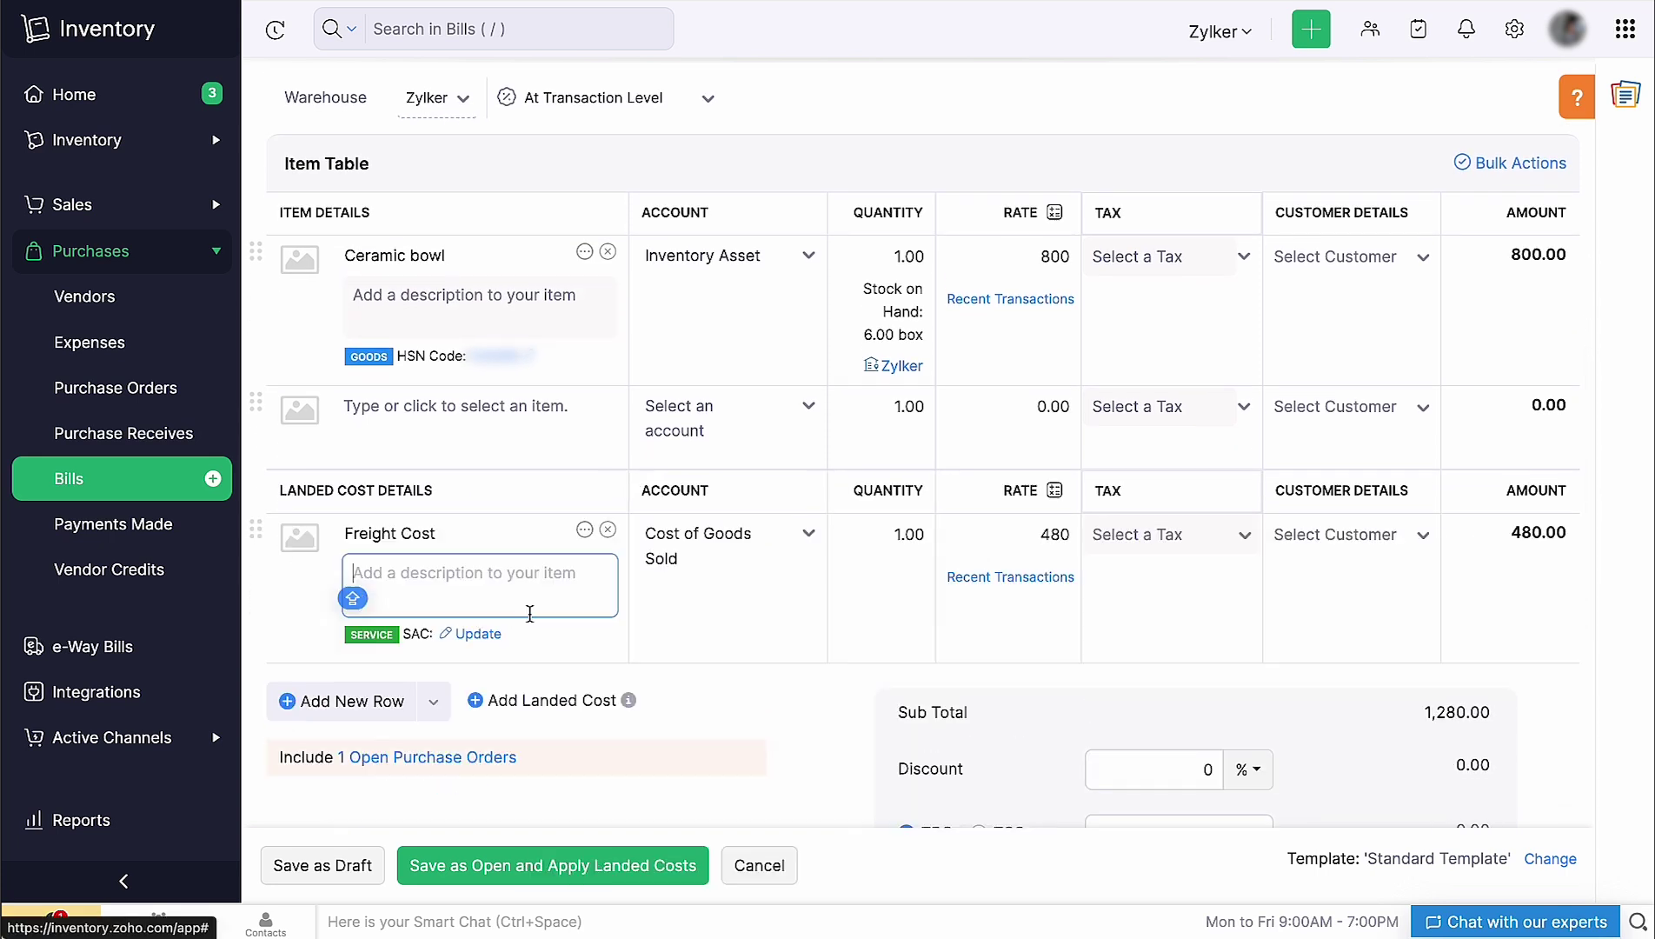
click(538, 700)
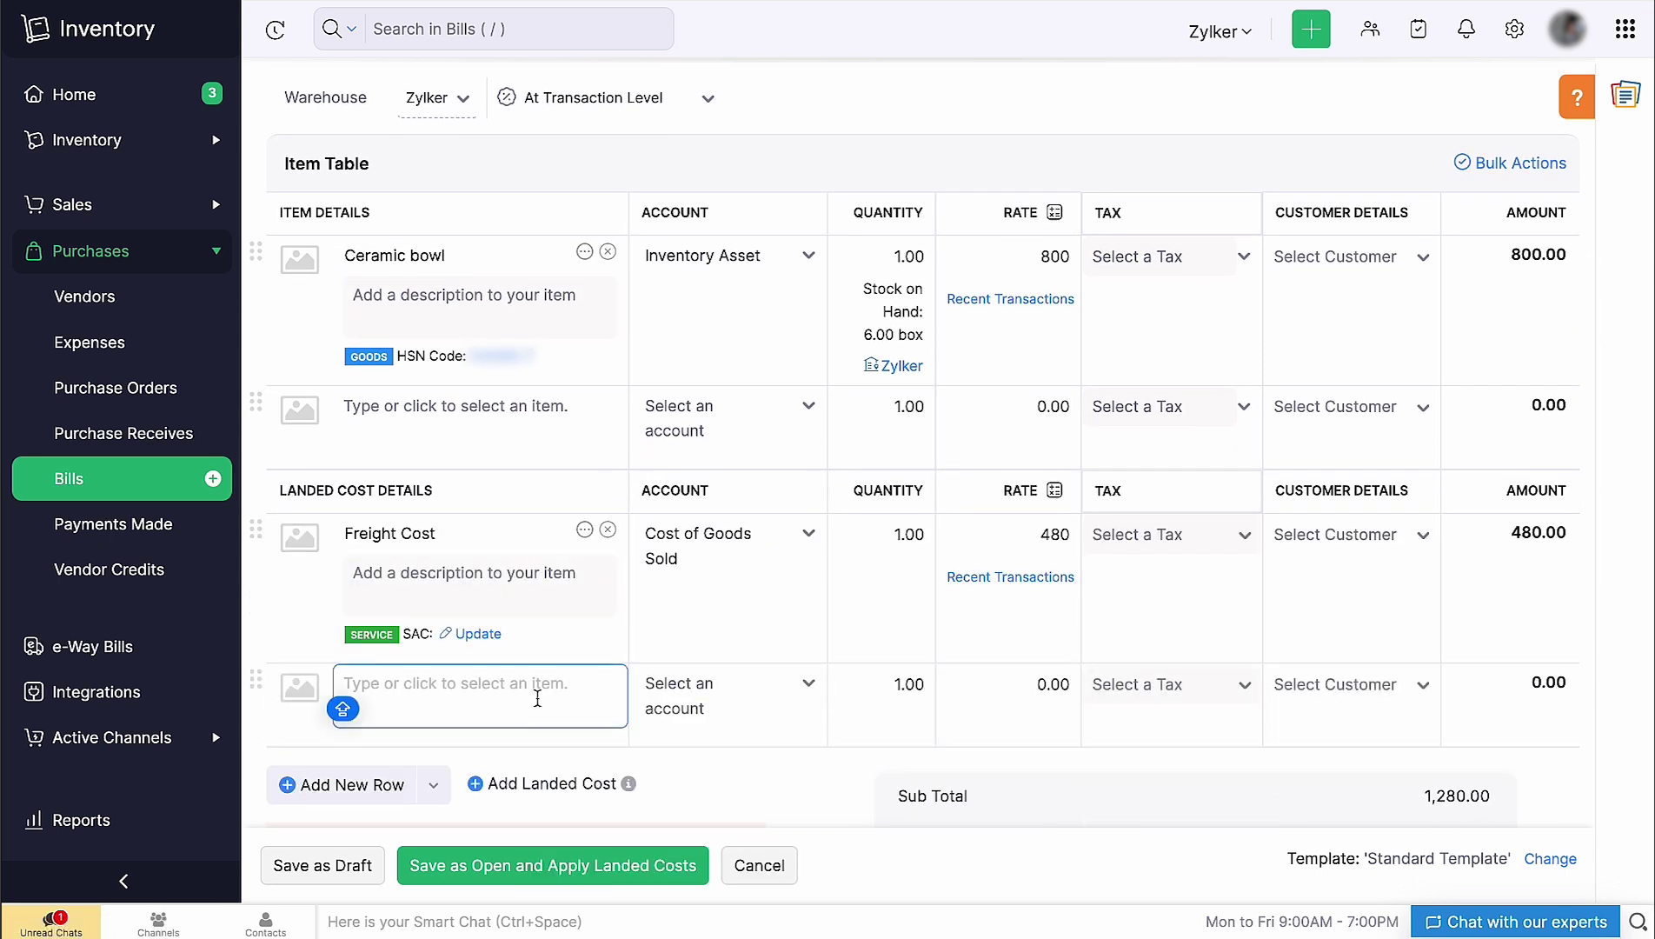
click(536, 700)
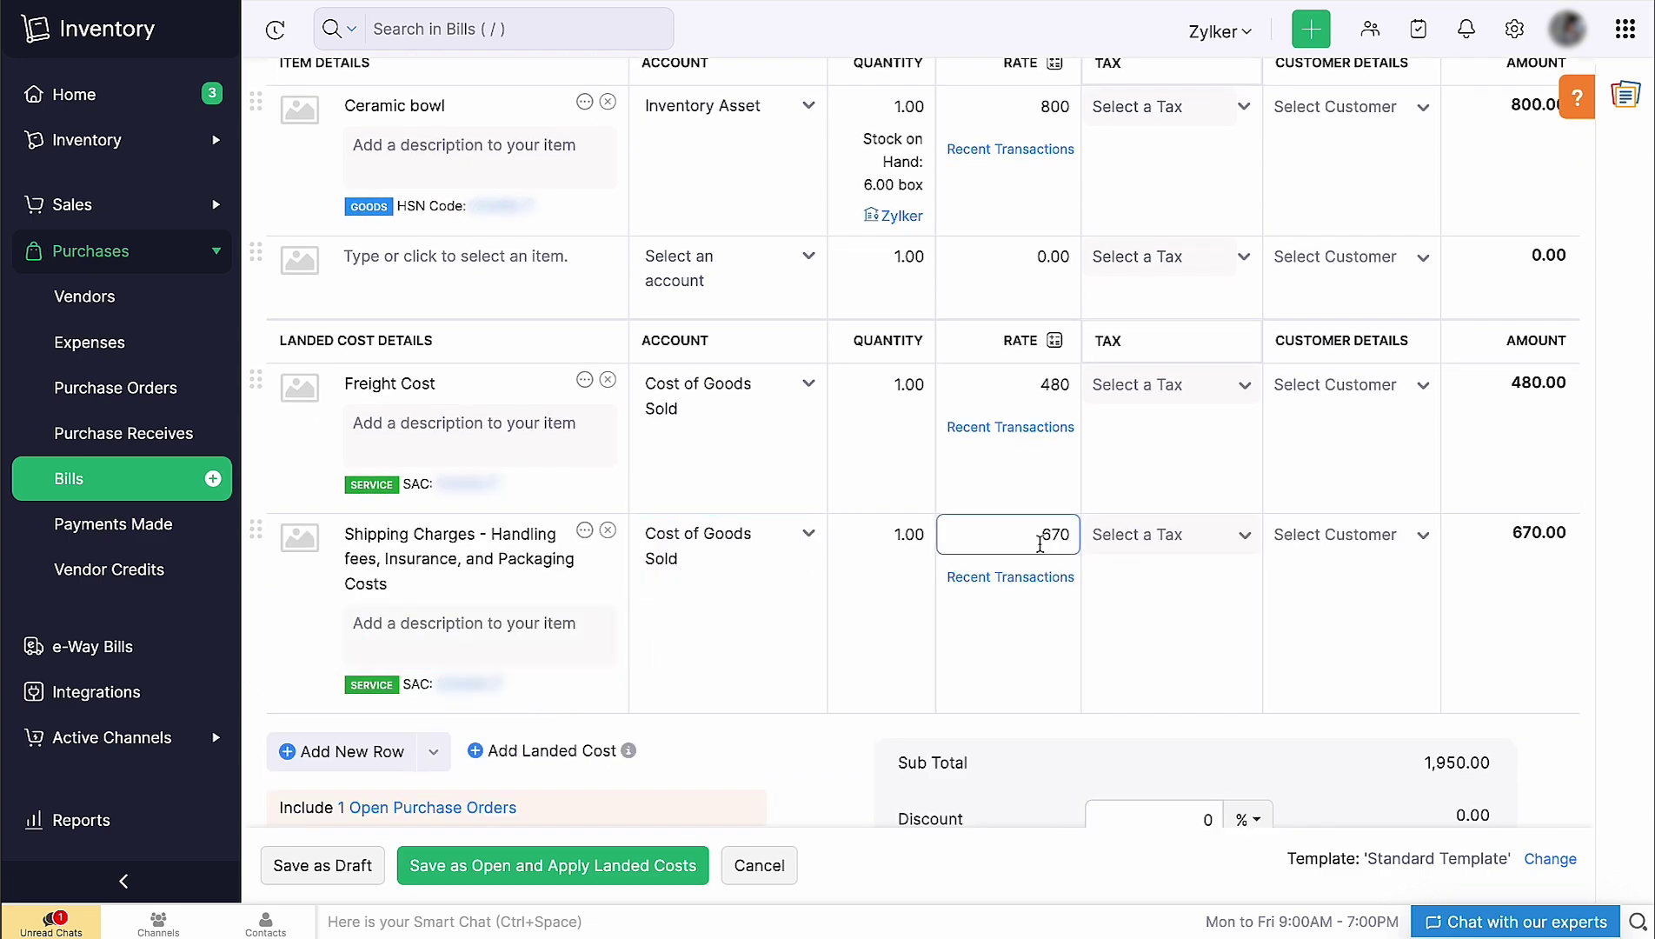
Assign the same customer to both the Freight Cost and Shipping Charges rows
click(1378, 383)
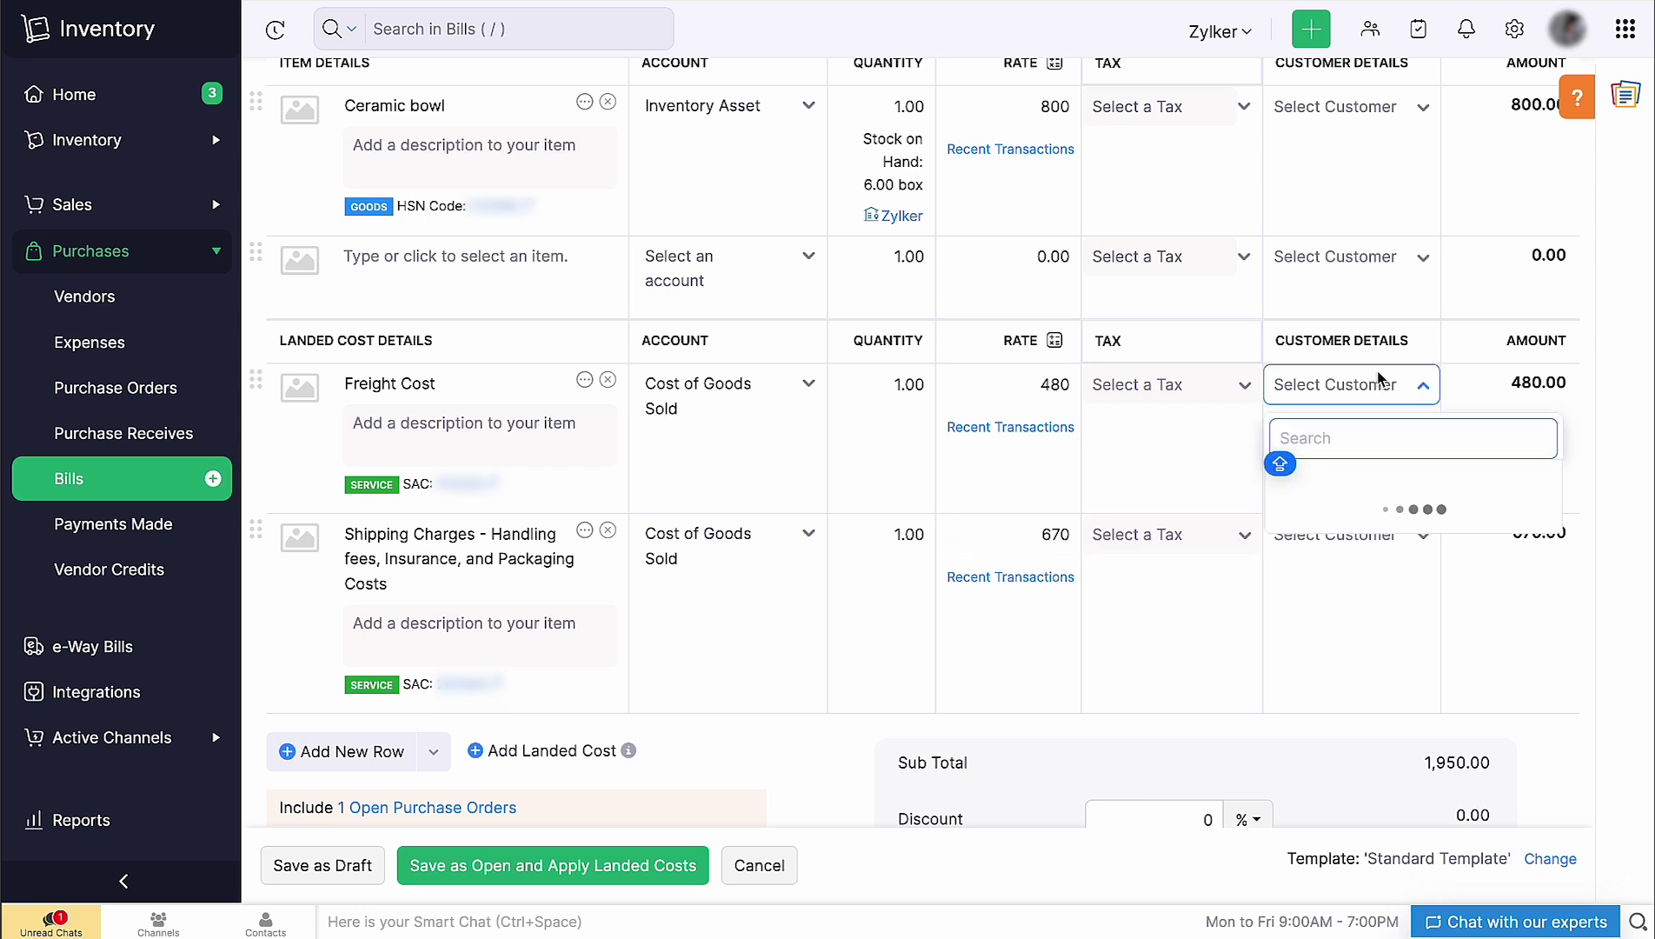
click(1415, 524)
click(1412, 528)
click(1364, 671)
Make the Shipping Charges billable with a mark-up of 2
click(1317, 571)
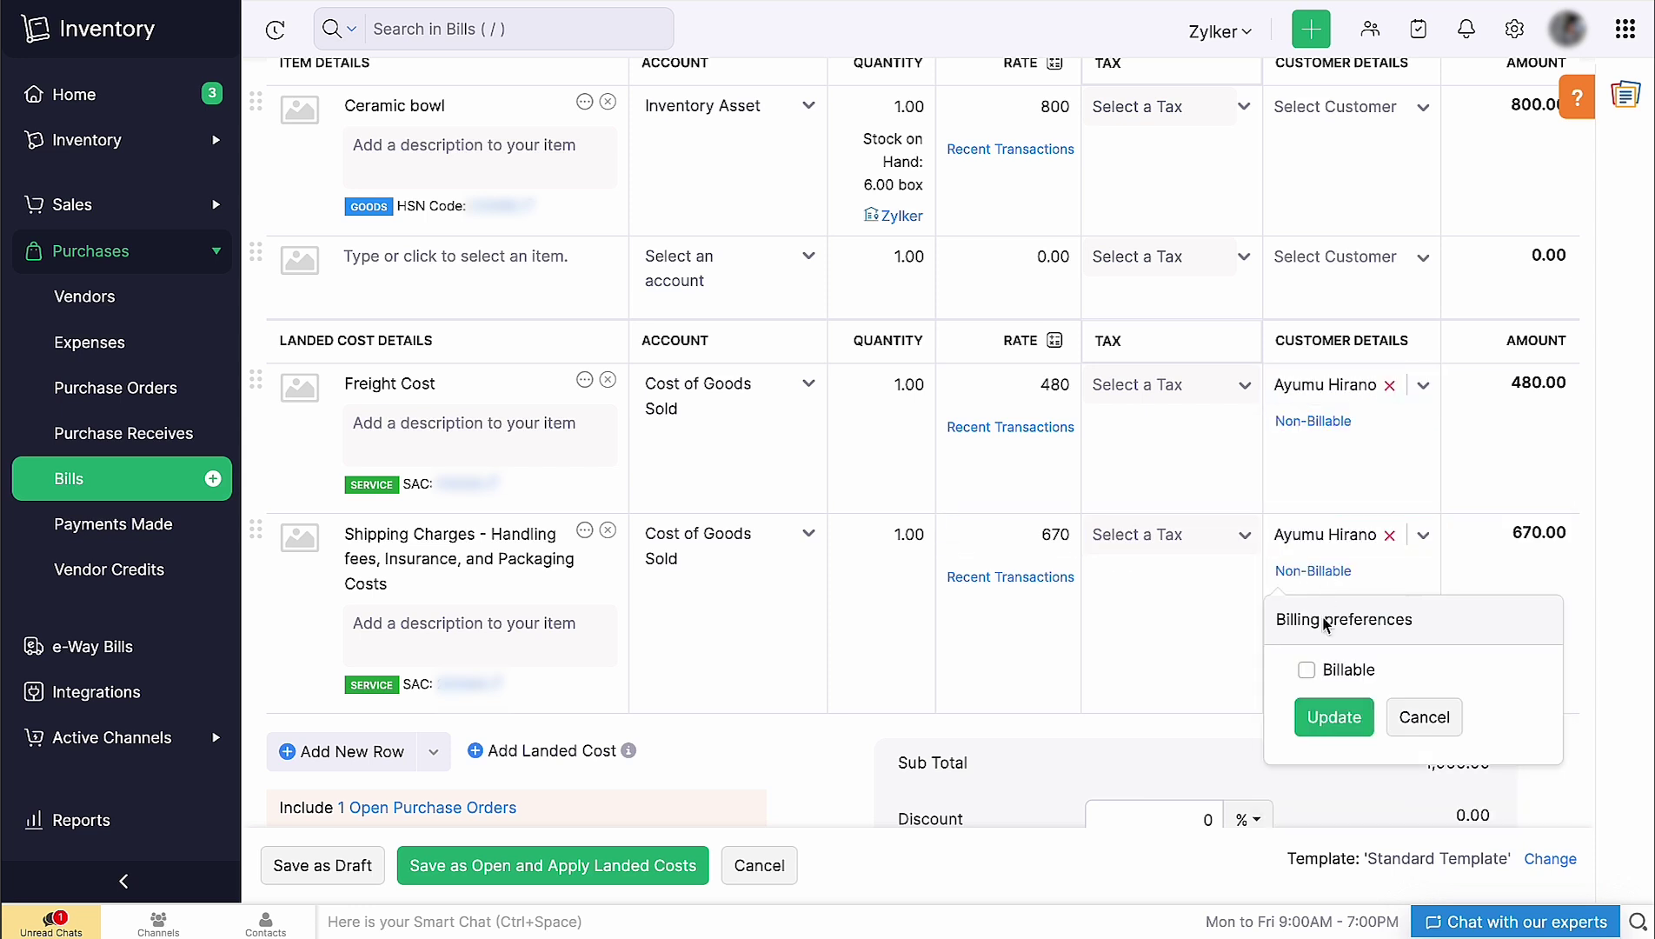
click(1305, 670)
click(1331, 749)
text(2)
click(1330, 806)
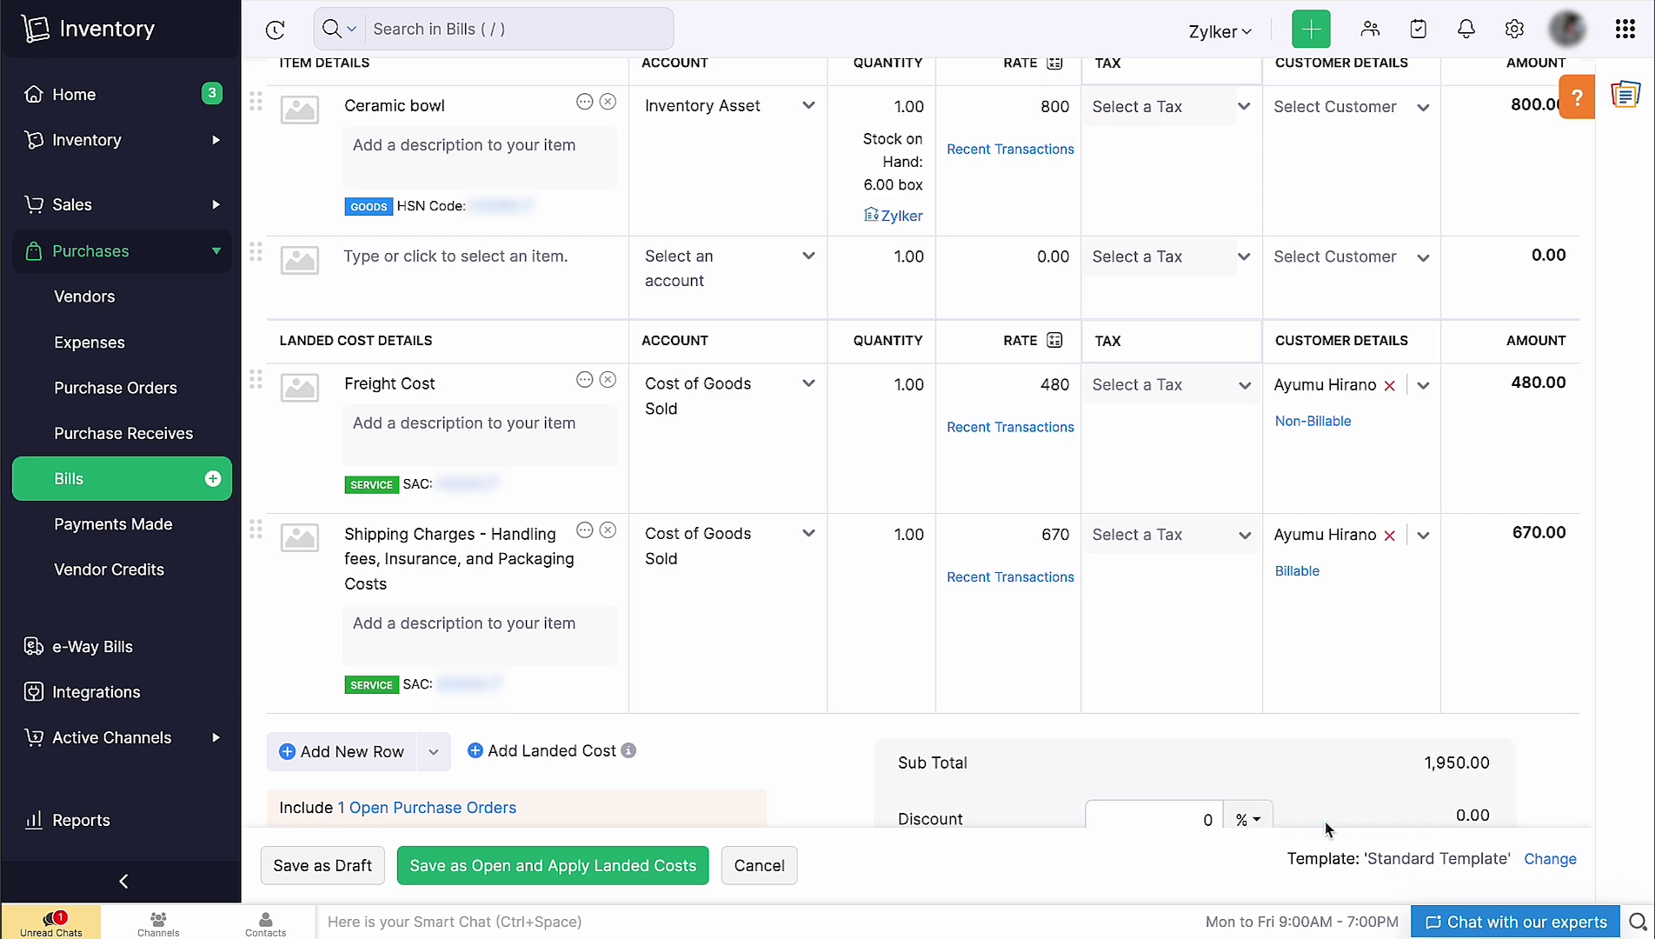
Save the bill as open and allocate Freight Cost 480 and Shipping Charges 670 to Ceramic bowl by quantity
click(663, 877)
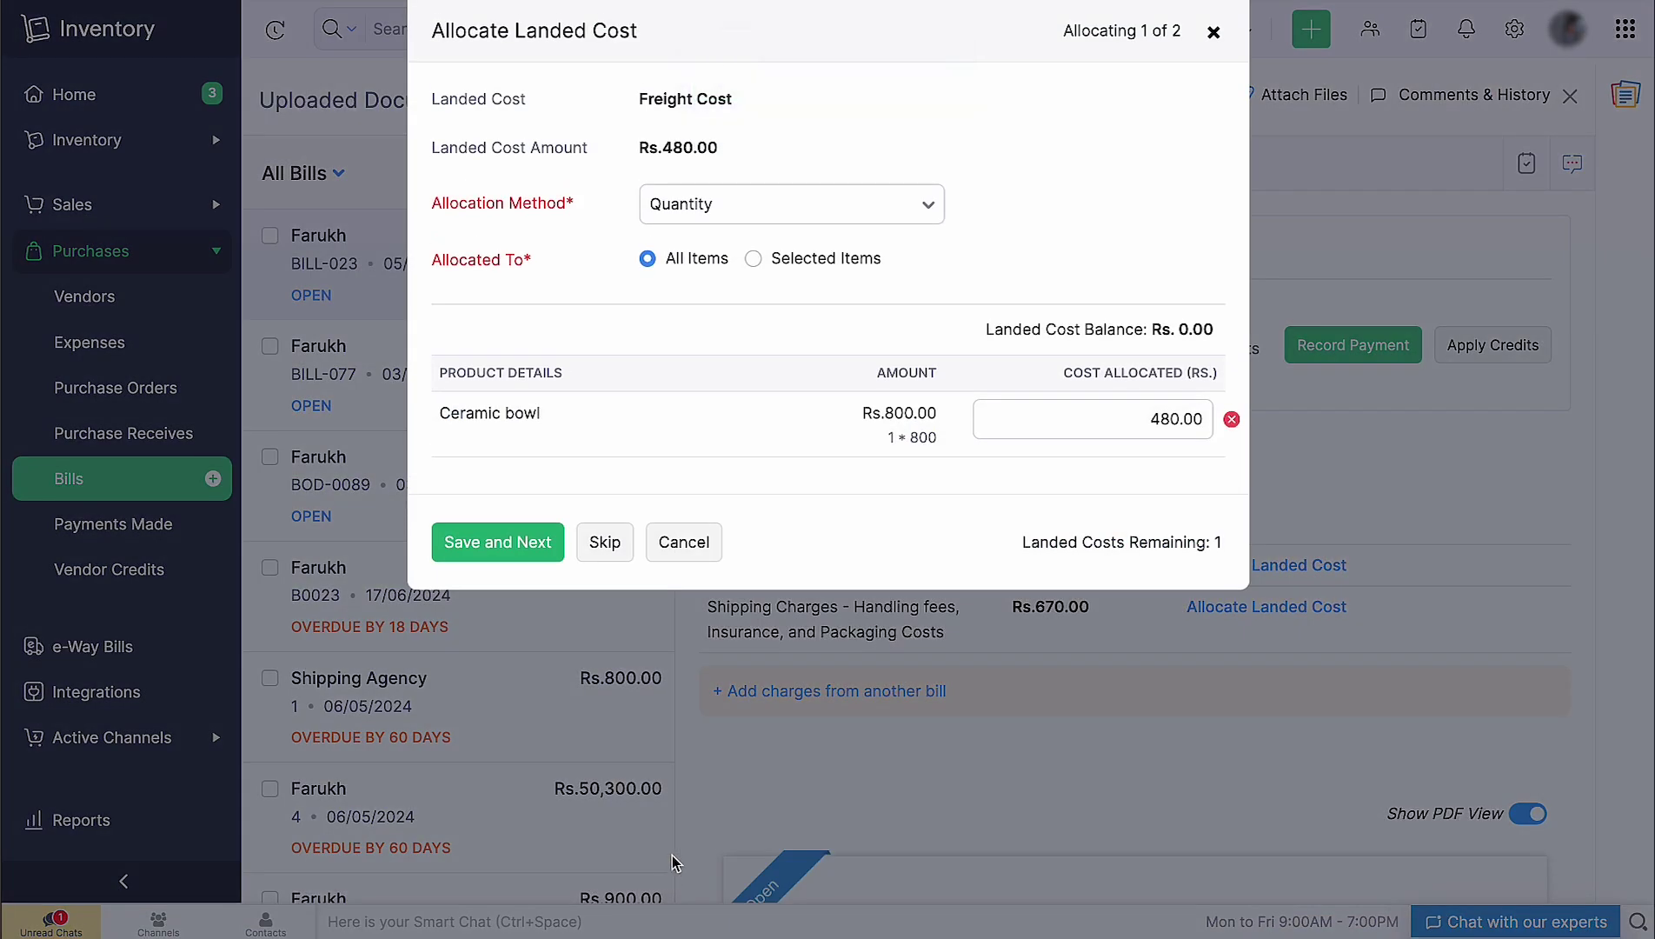
click(897, 205)
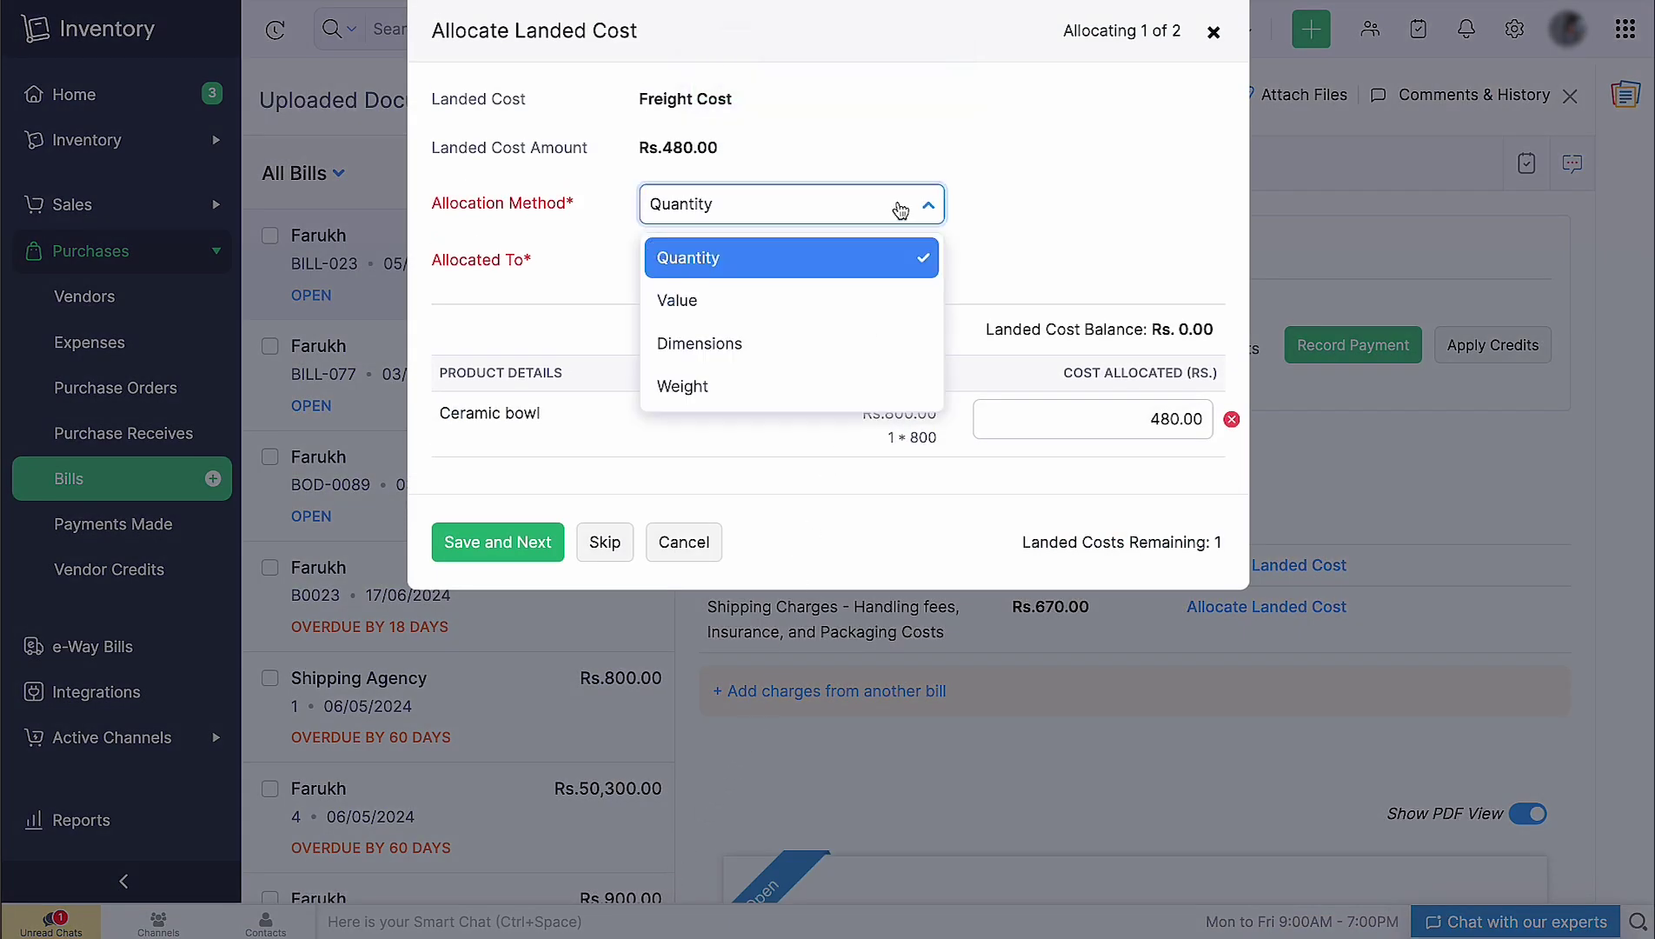
click(981, 254)
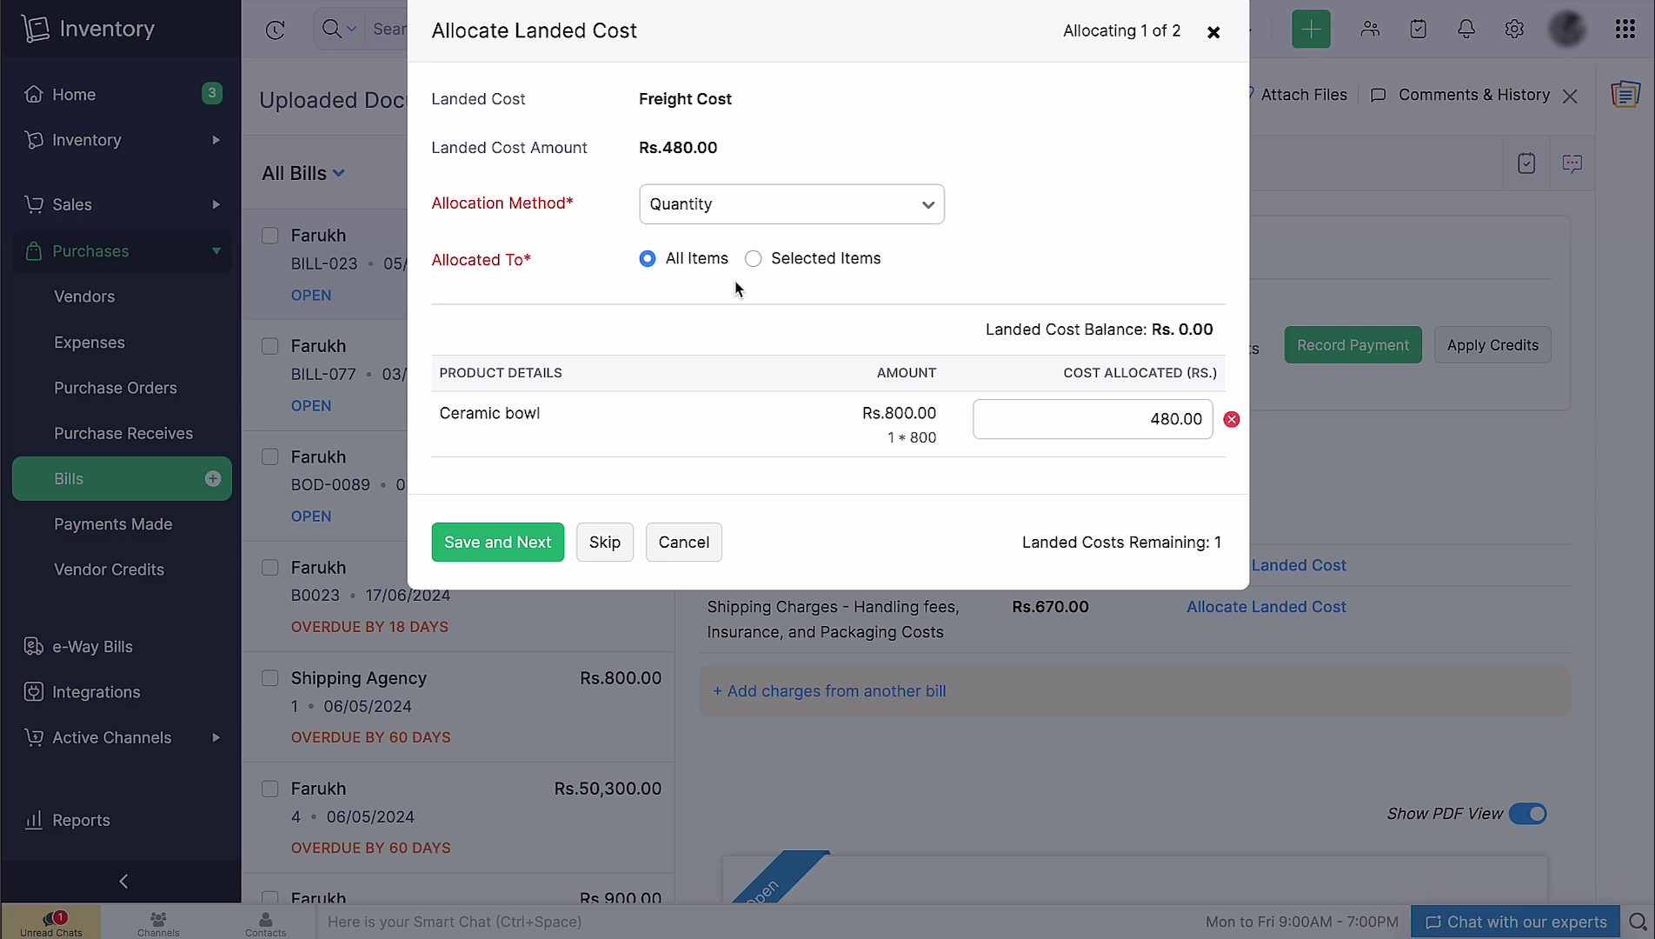
click(522, 554)
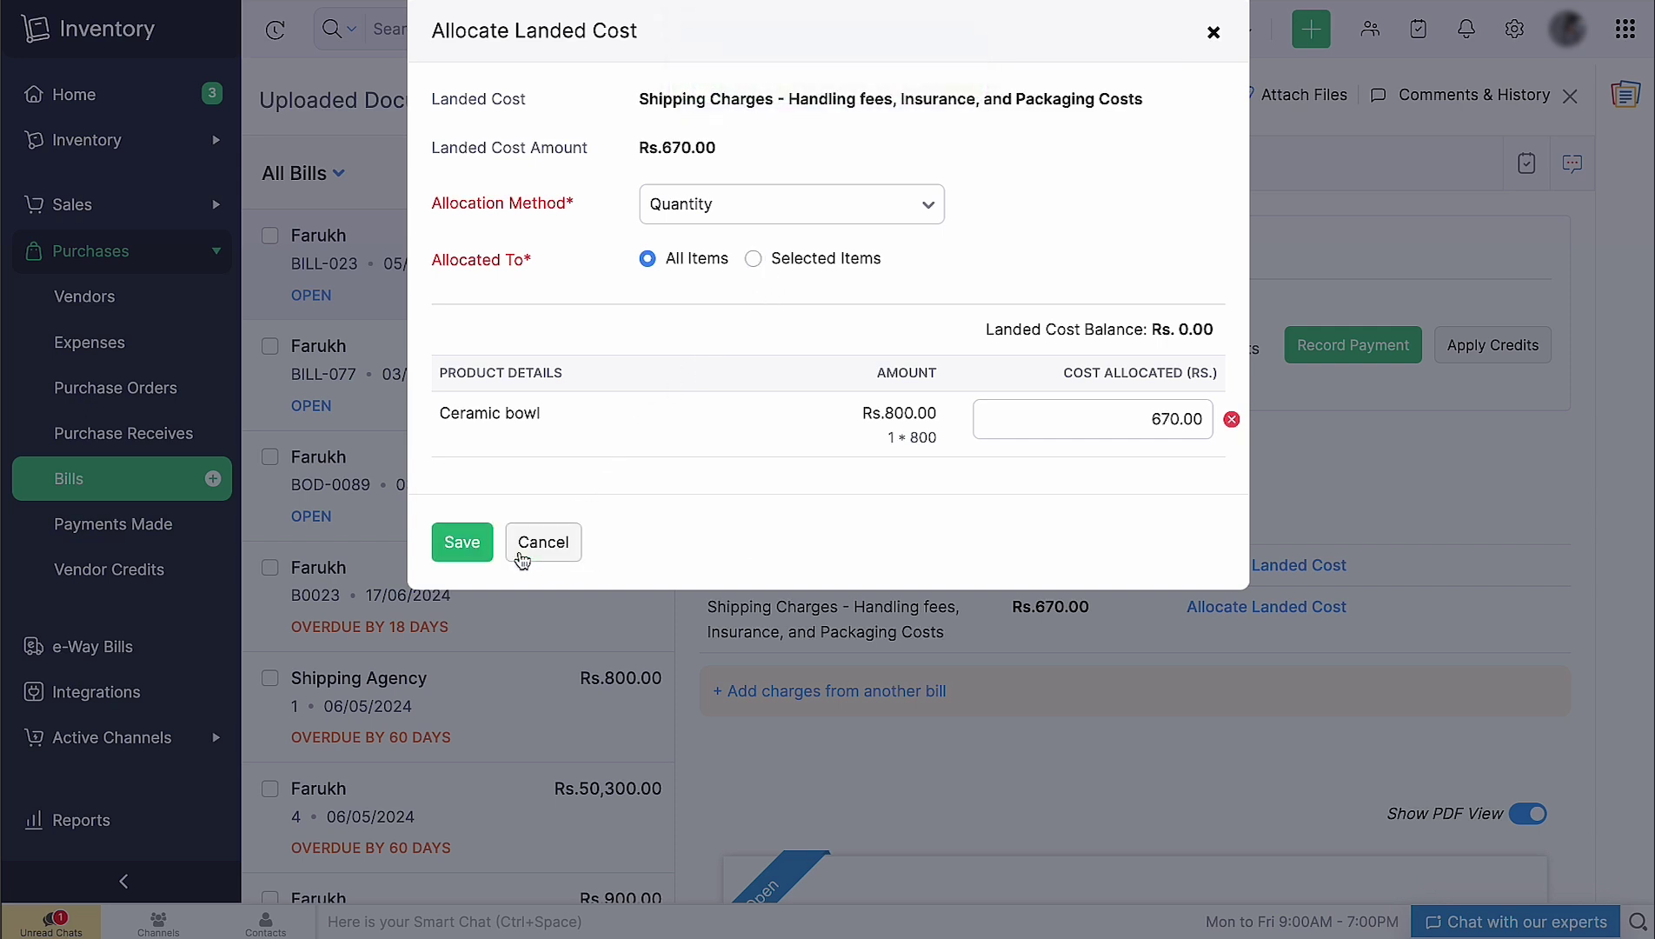
click(474, 555)
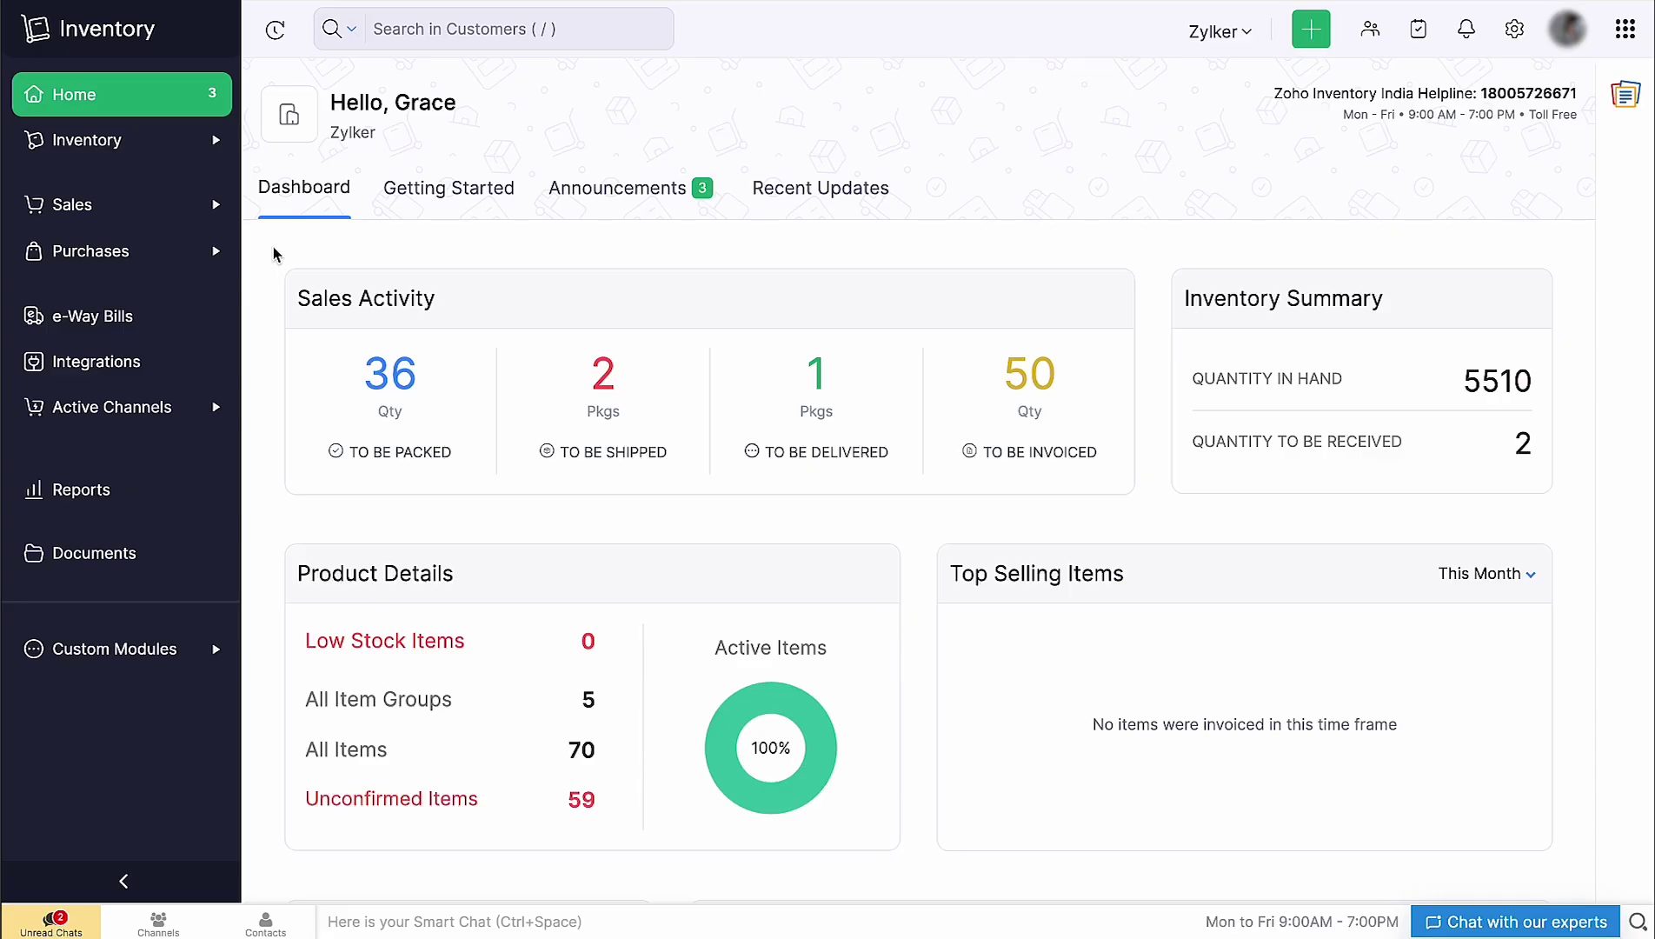
Start a new bill with Shipping Agency as the vendor
click(205, 251)
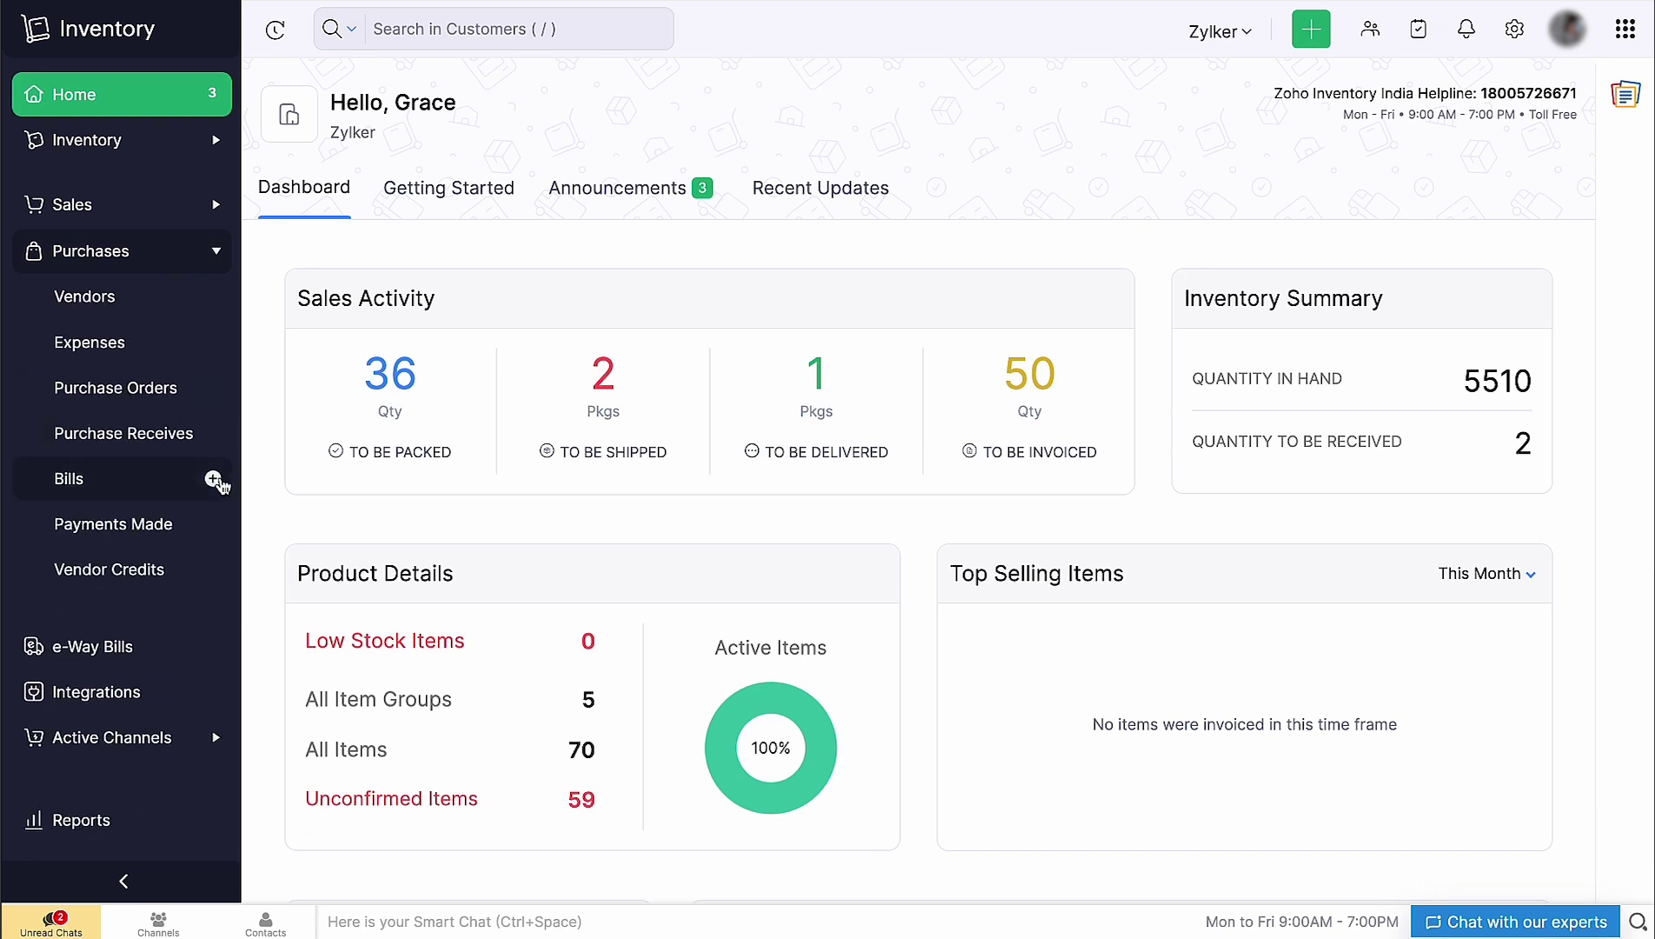
click(214, 479)
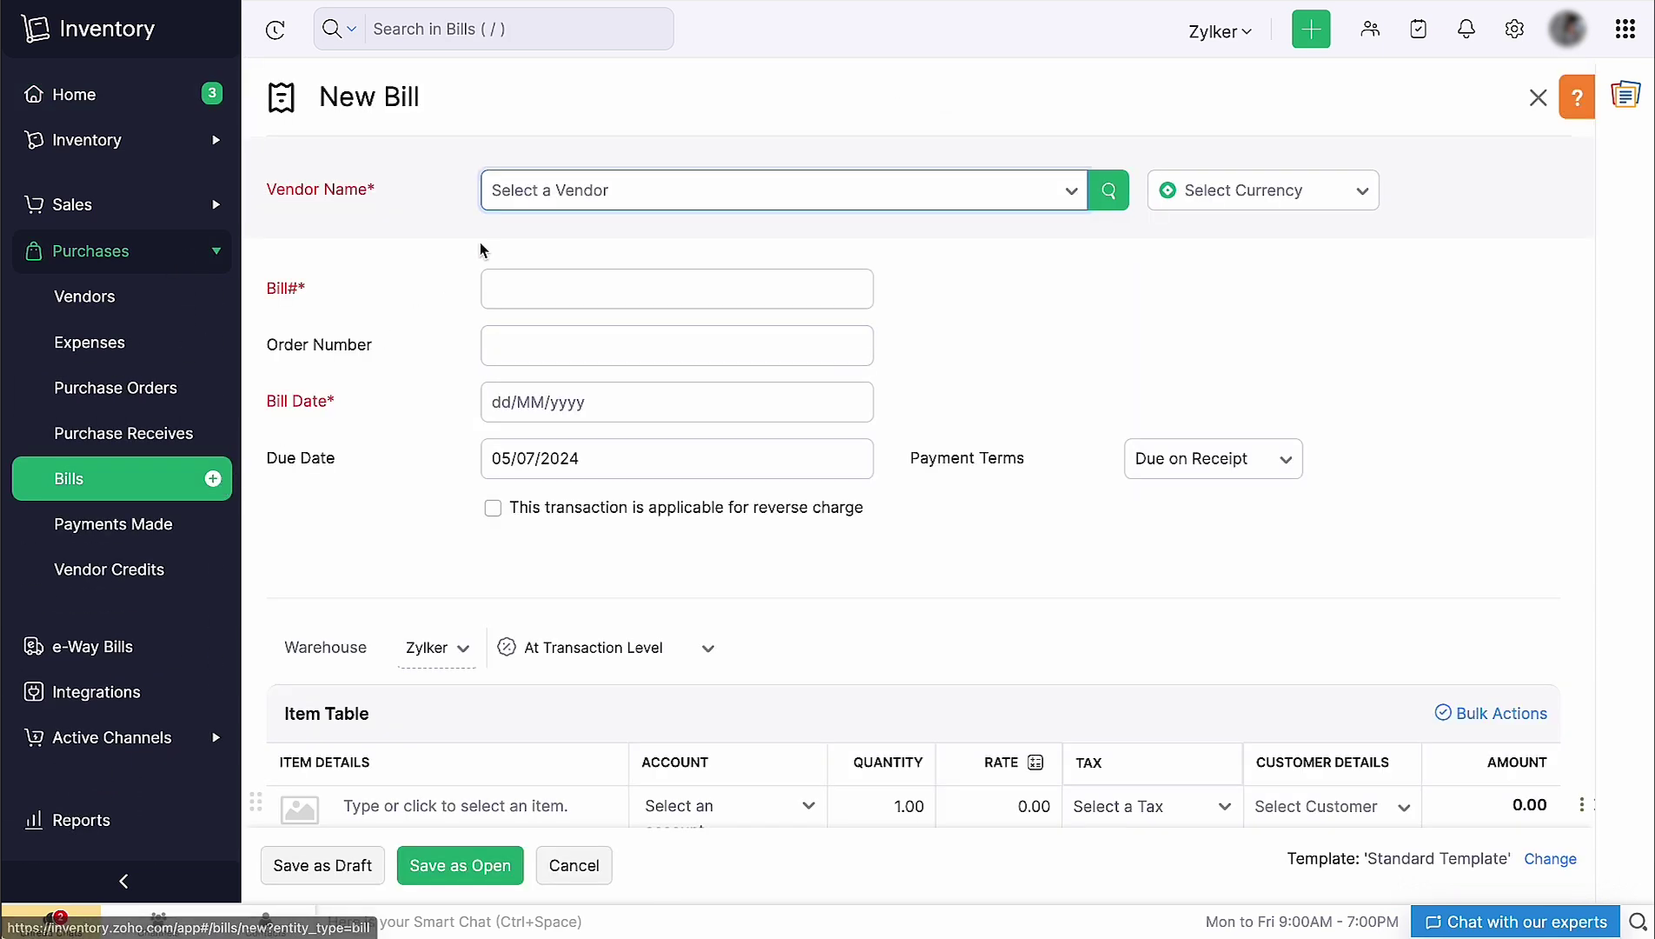
click(525, 197)
click(617, 352)
Enter Bill# BILL-024, order ODR-024 and bill date 05/07/2024
click(598, 513)
text(BILL-024)
click(556, 565)
text(ODR-024)
click(565, 613)
click(709, 373)
scroll(708, 369, down, 8)
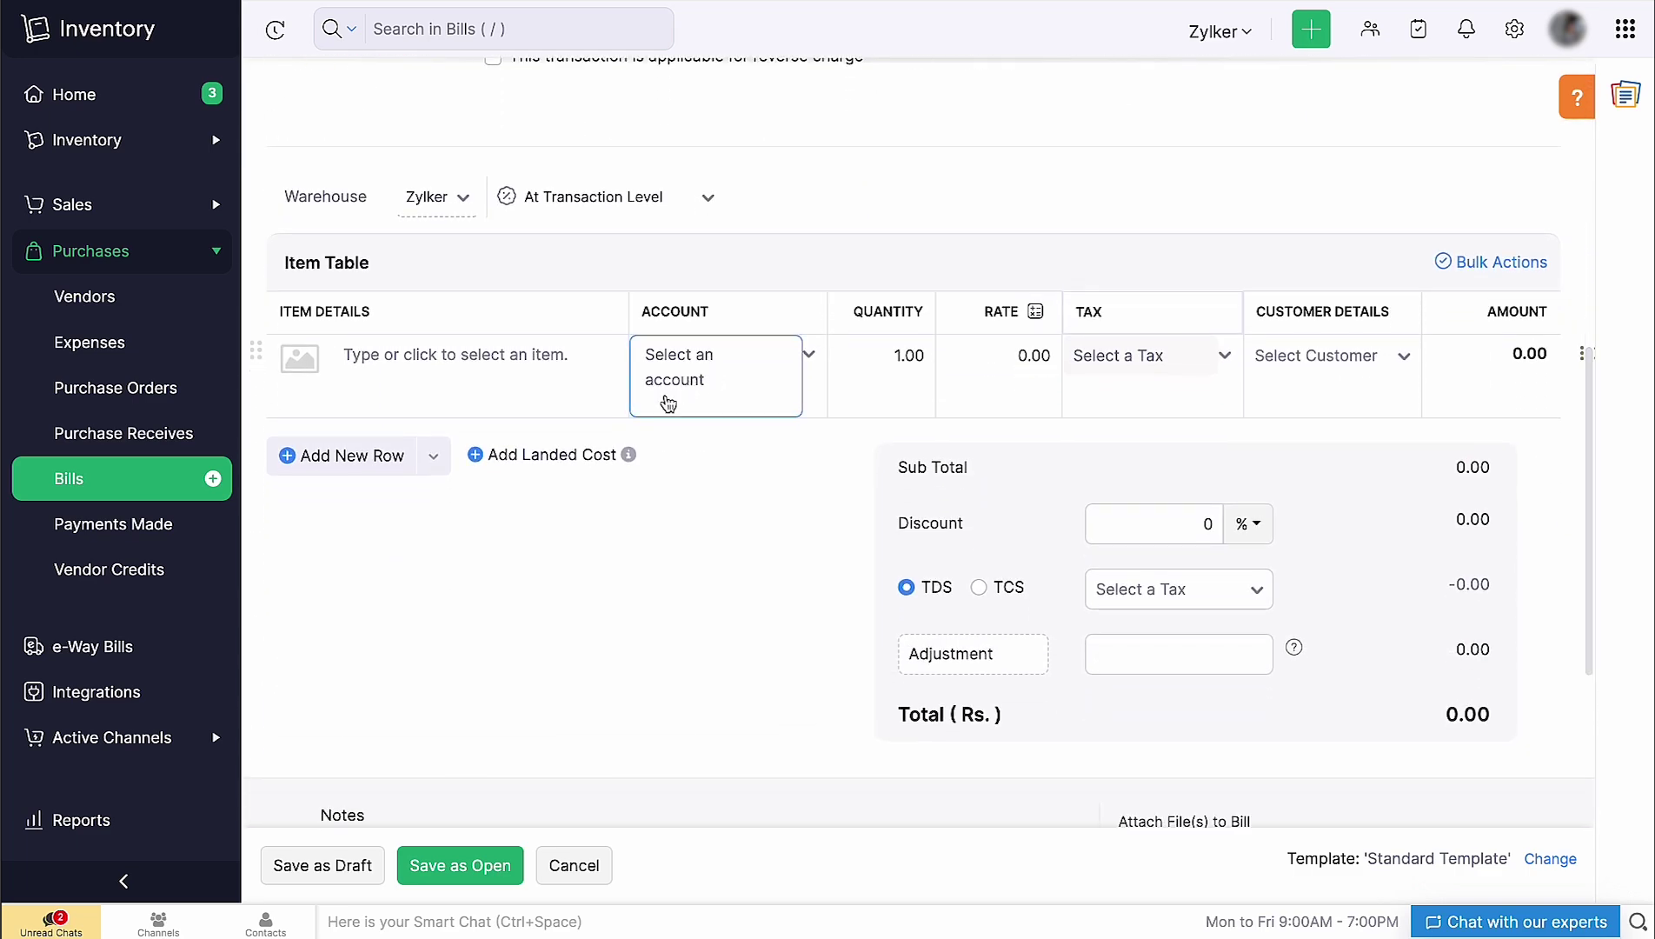
Add Freight Cost and Shipping Charges landed cost rows and save the bill as open
click(552, 455)
click(524, 498)
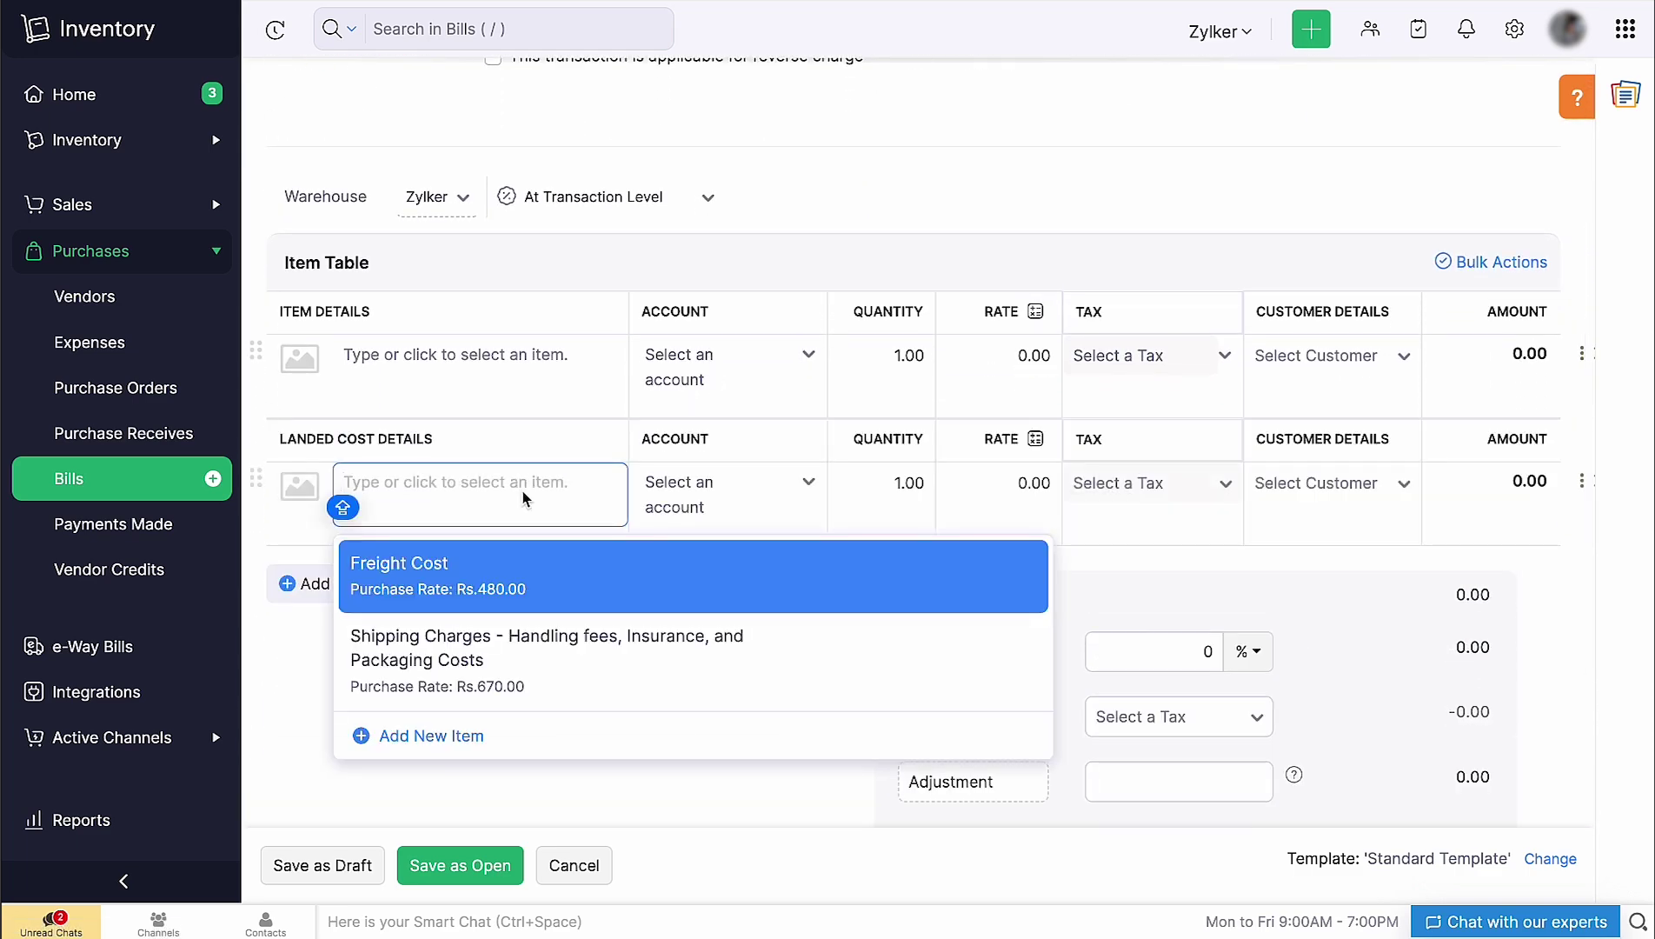
click(578, 572)
click(546, 642)
click(564, 708)
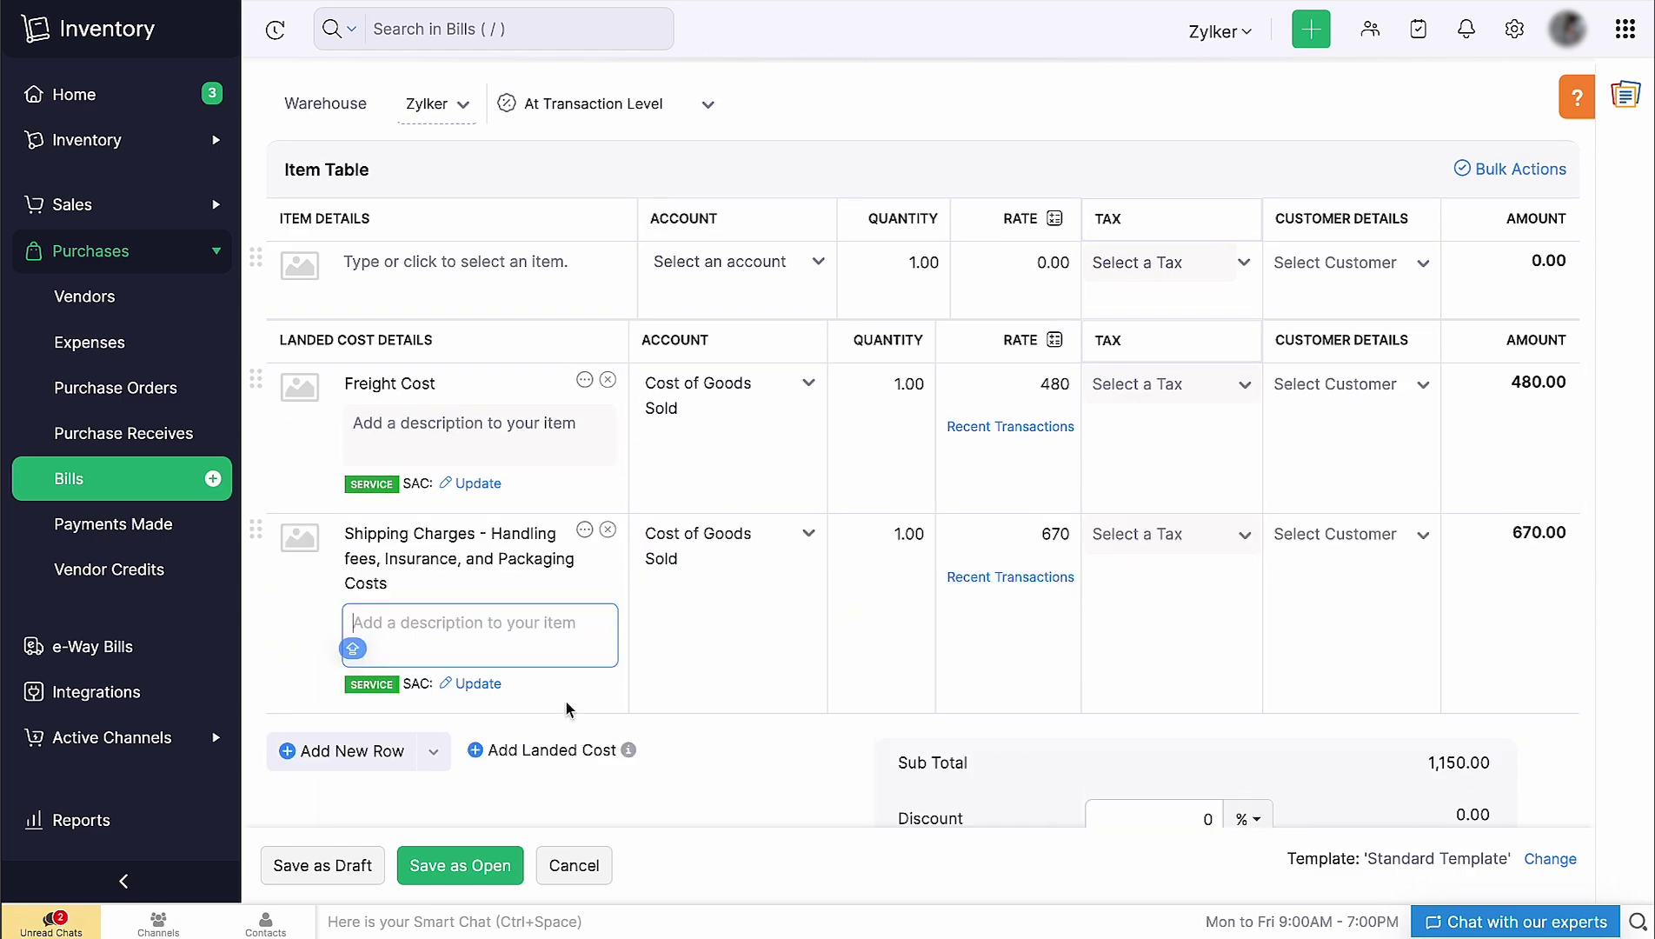
click(488, 867)
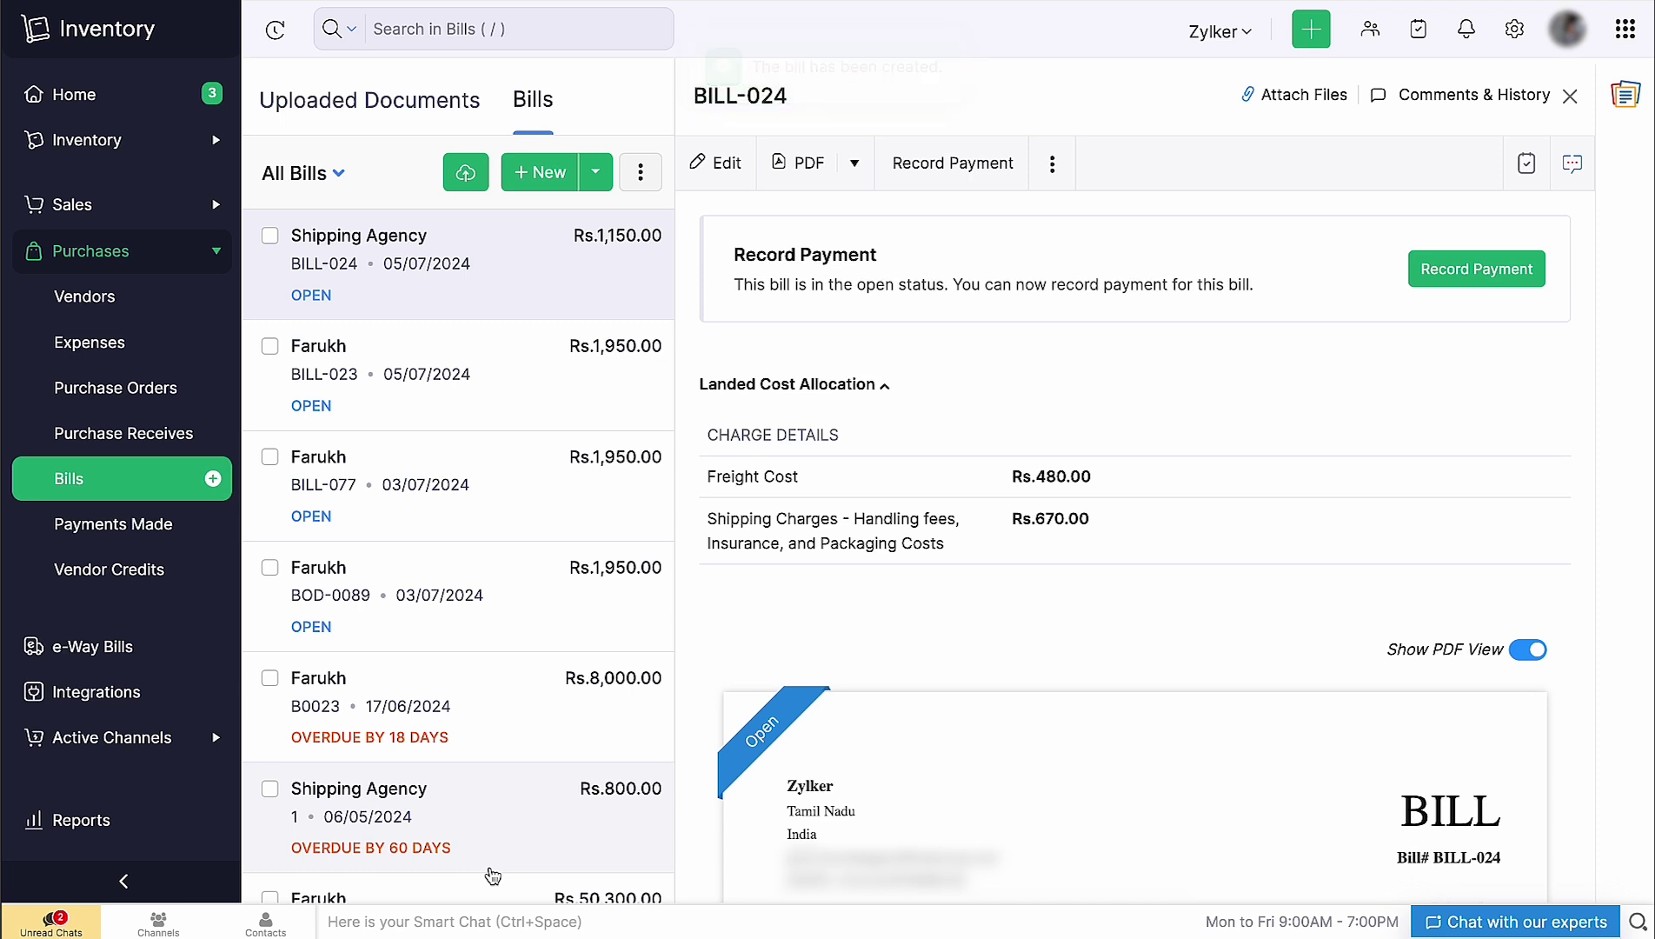
On BILL-023, add Shipping Agency's BILL-024 Freight Cost as a charge, allocated by quantity, and save
click(590, 405)
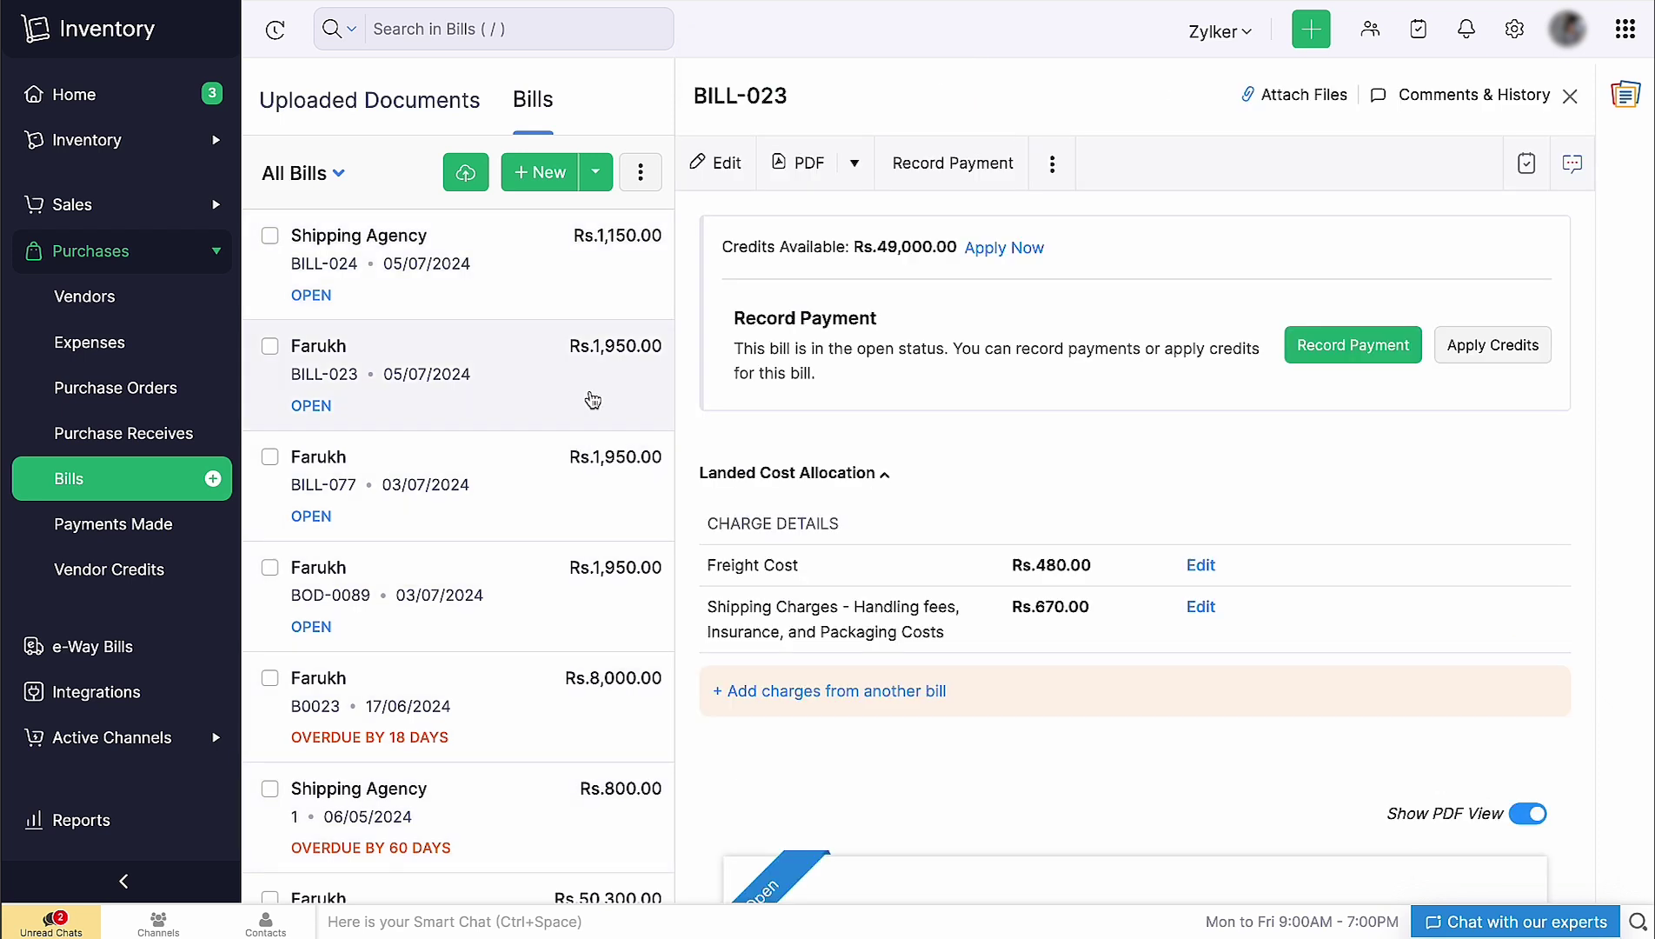
click(806, 701)
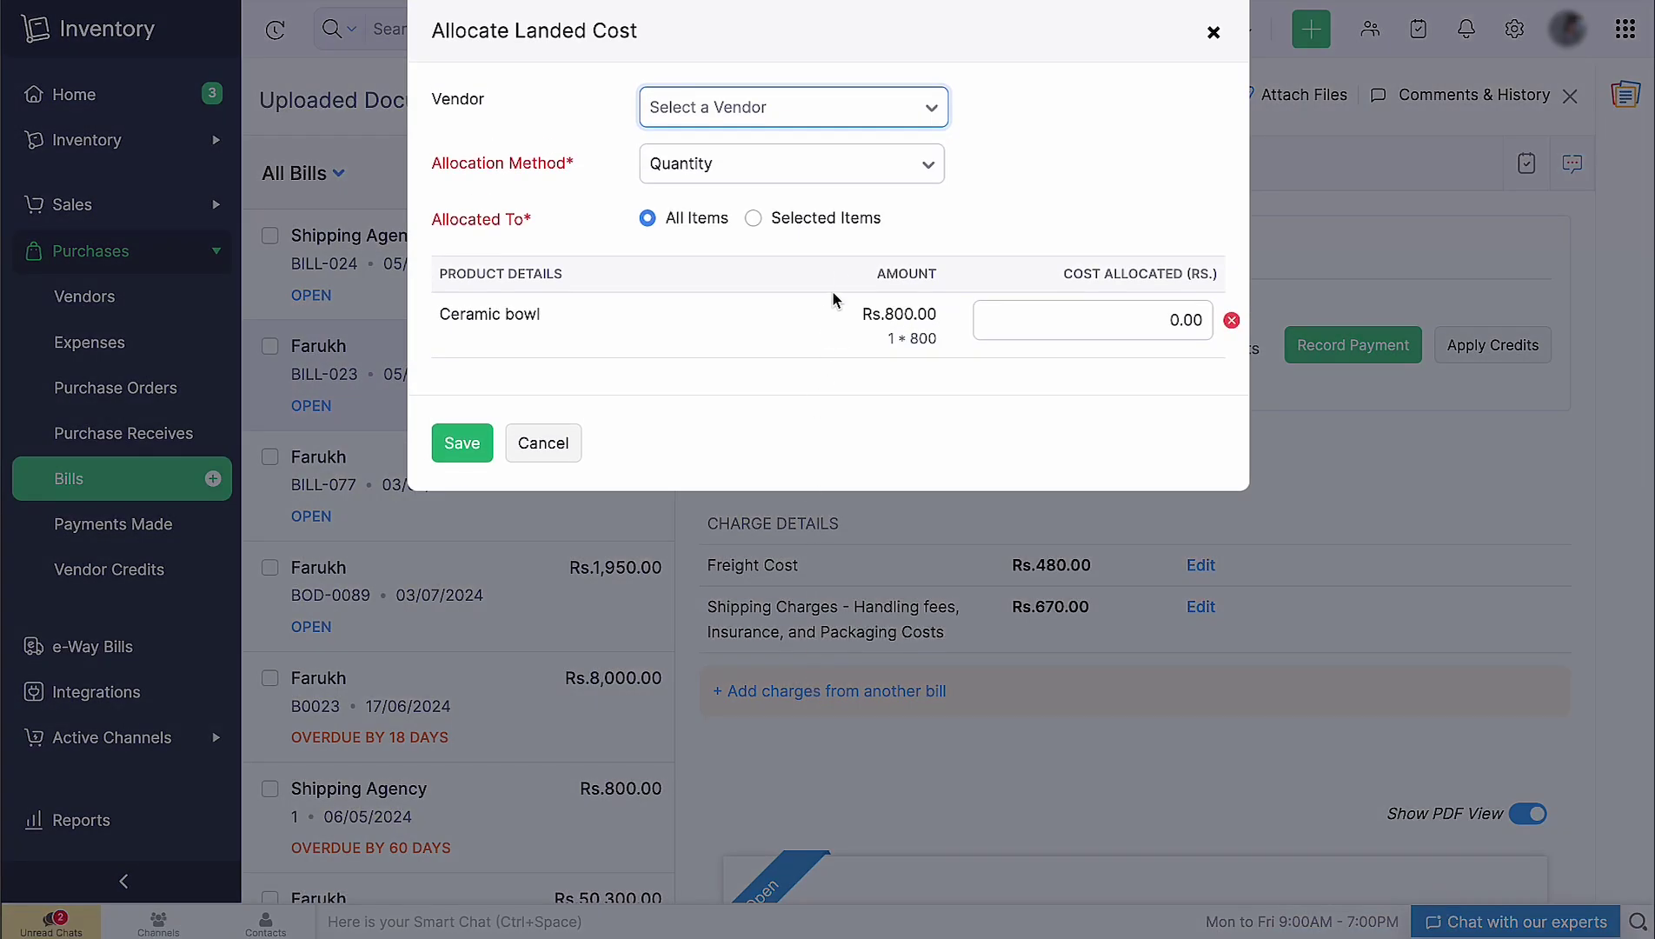
click(830, 111)
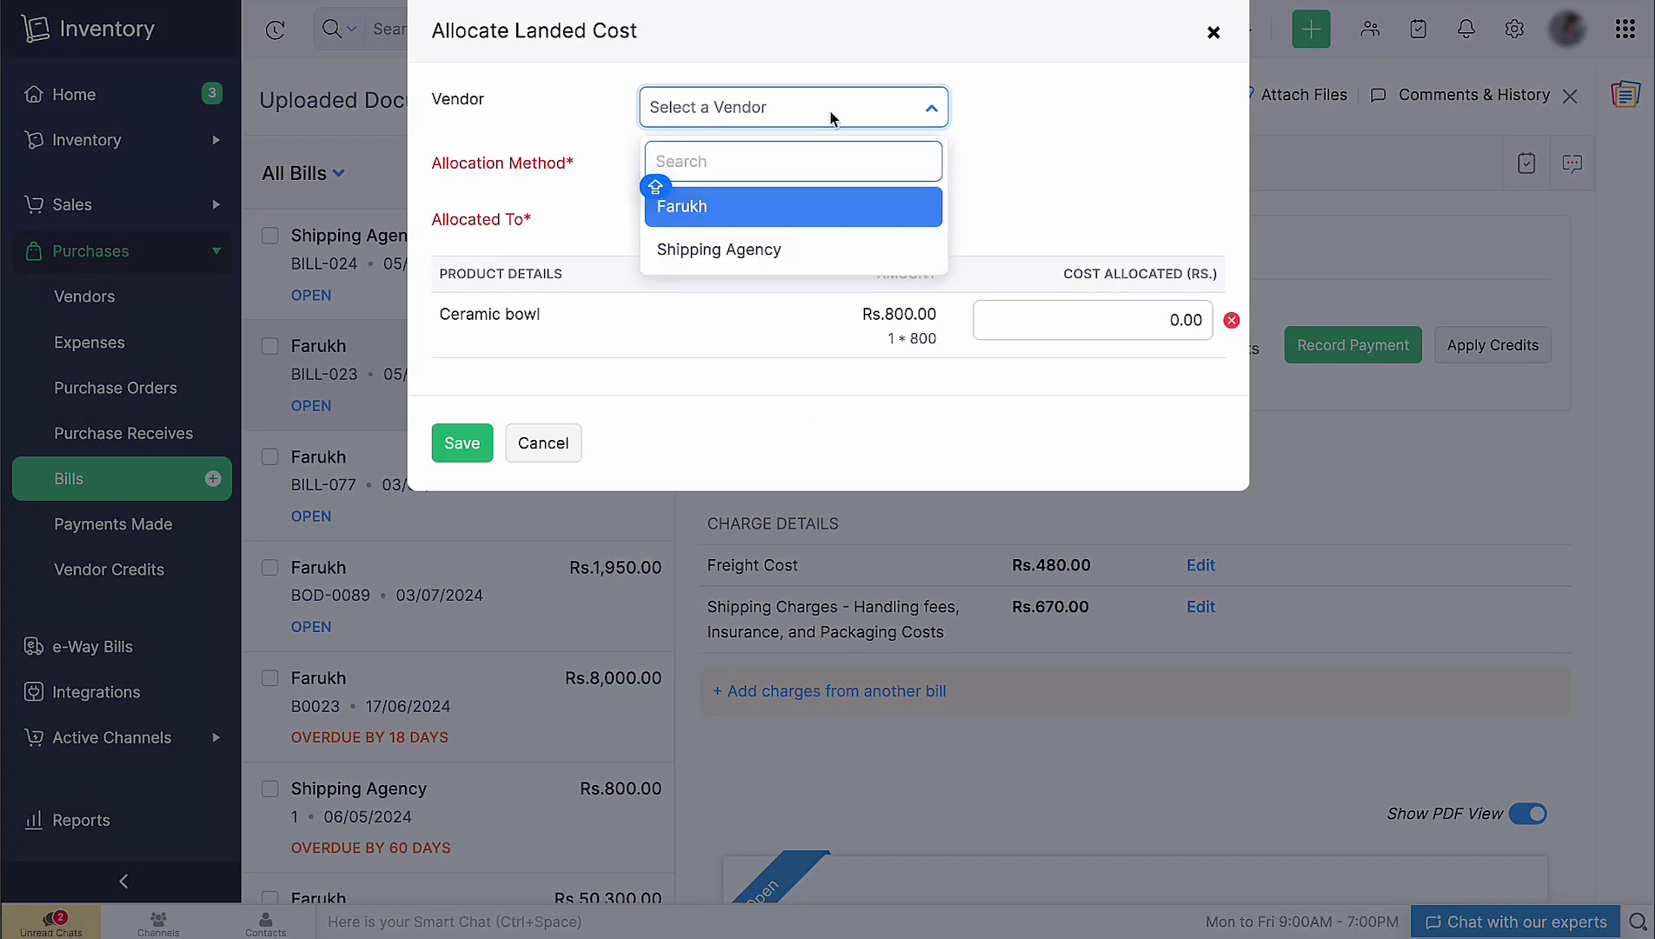
click(816, 250)
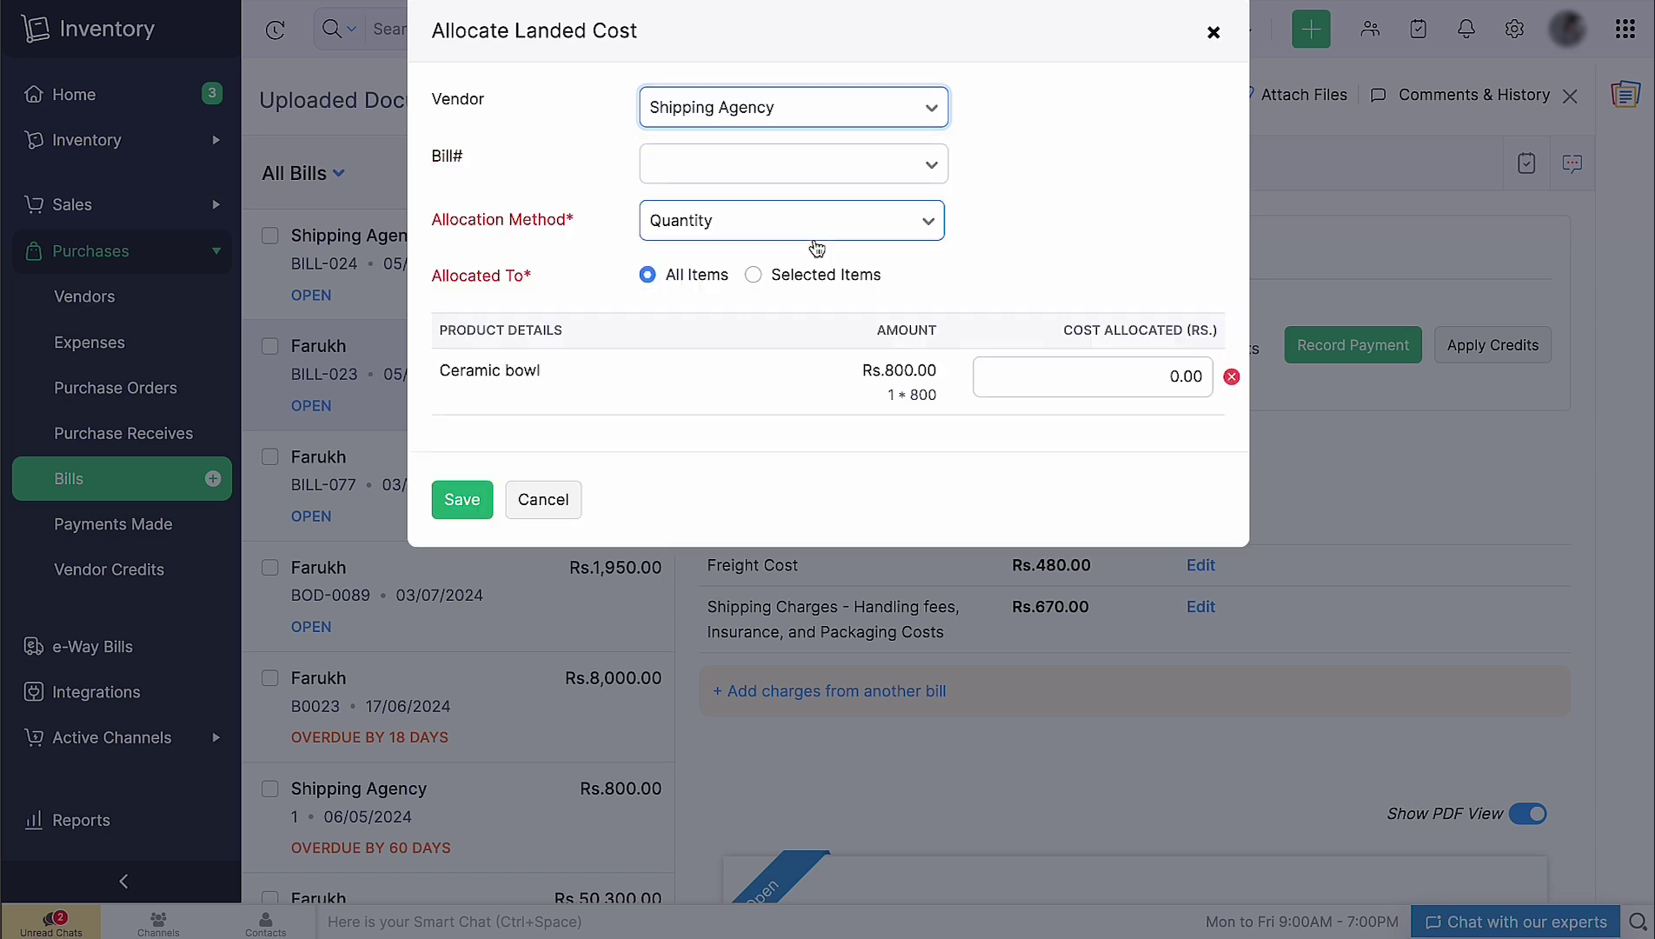
click(820, 173)
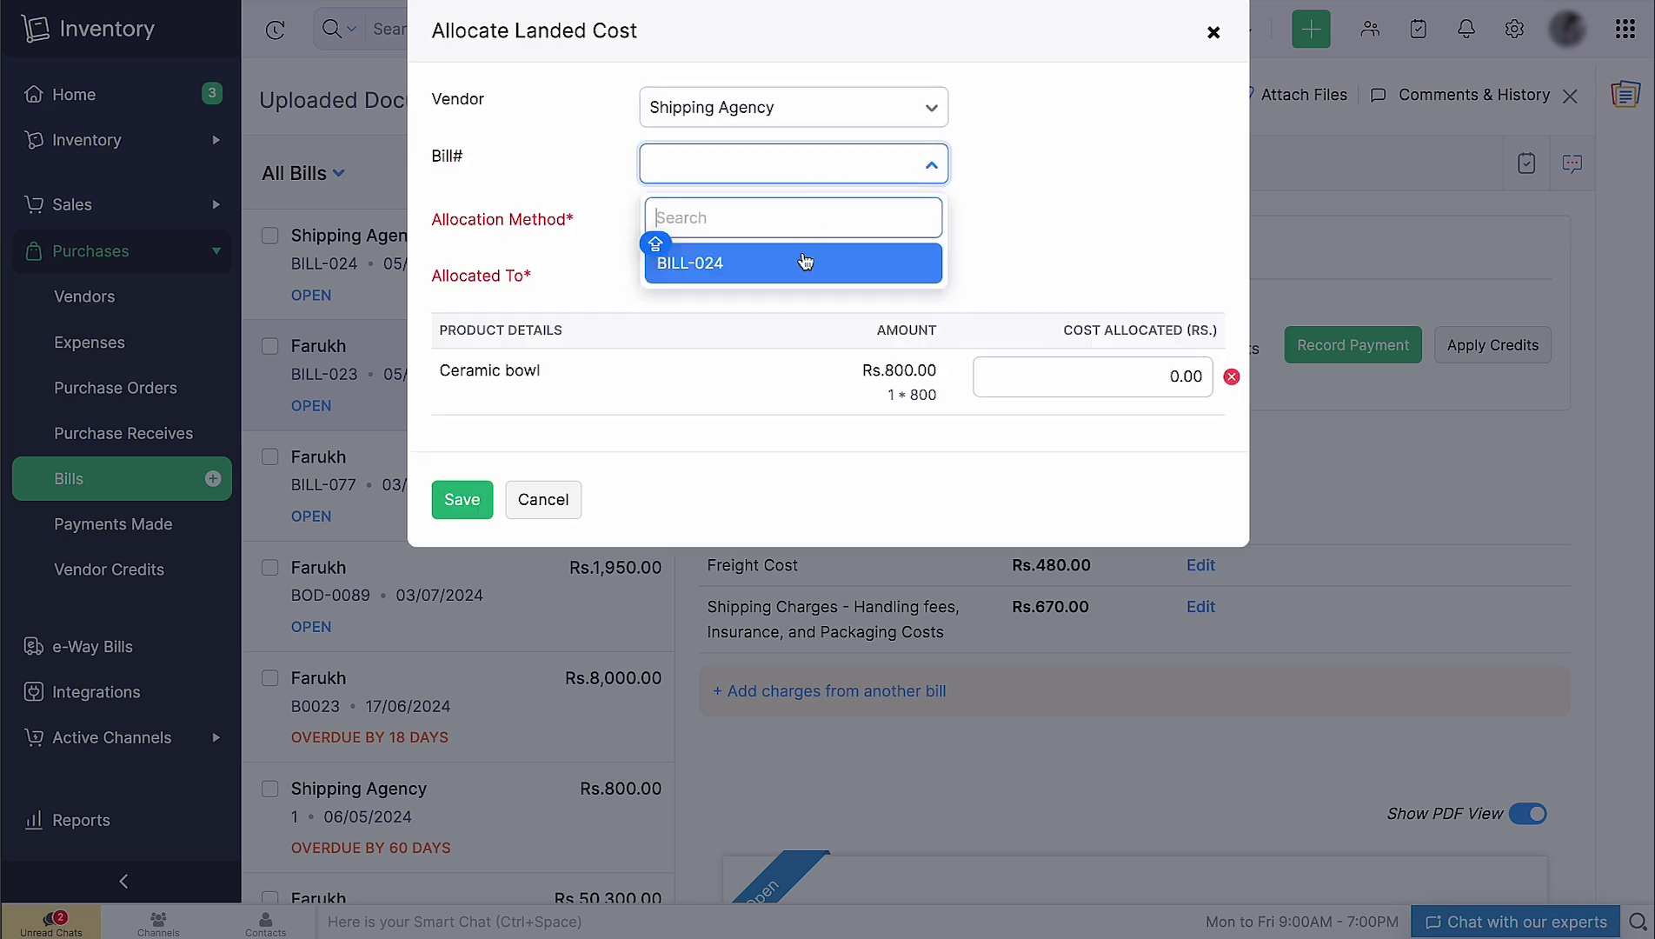
click(807, 260)
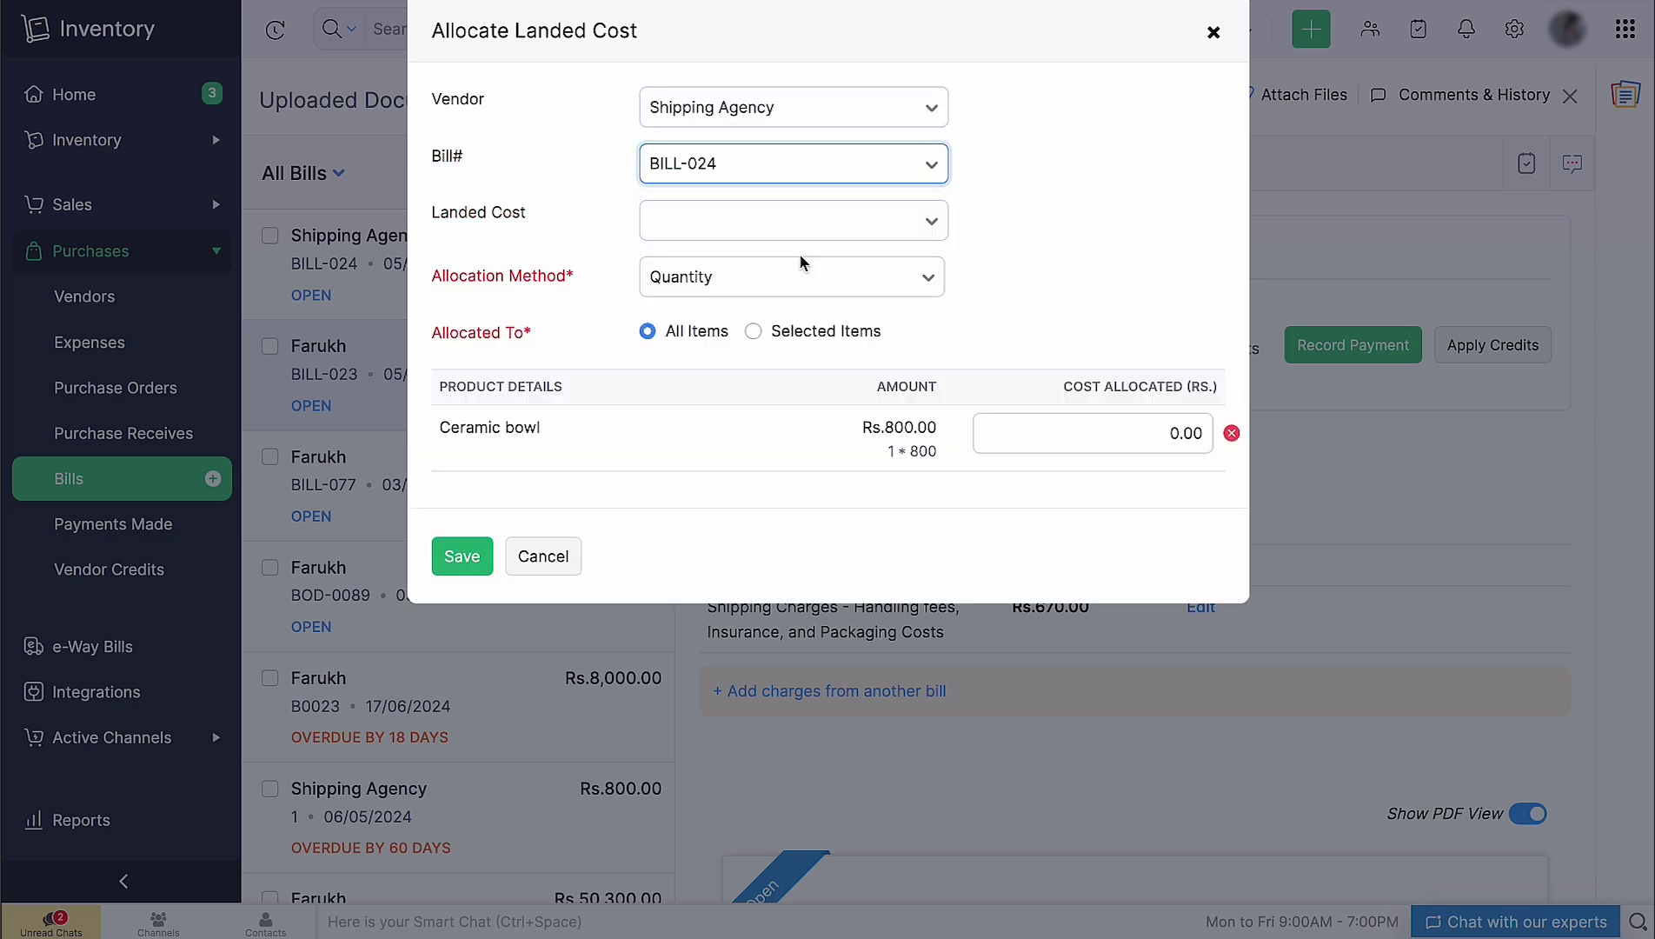
click(786, 230)
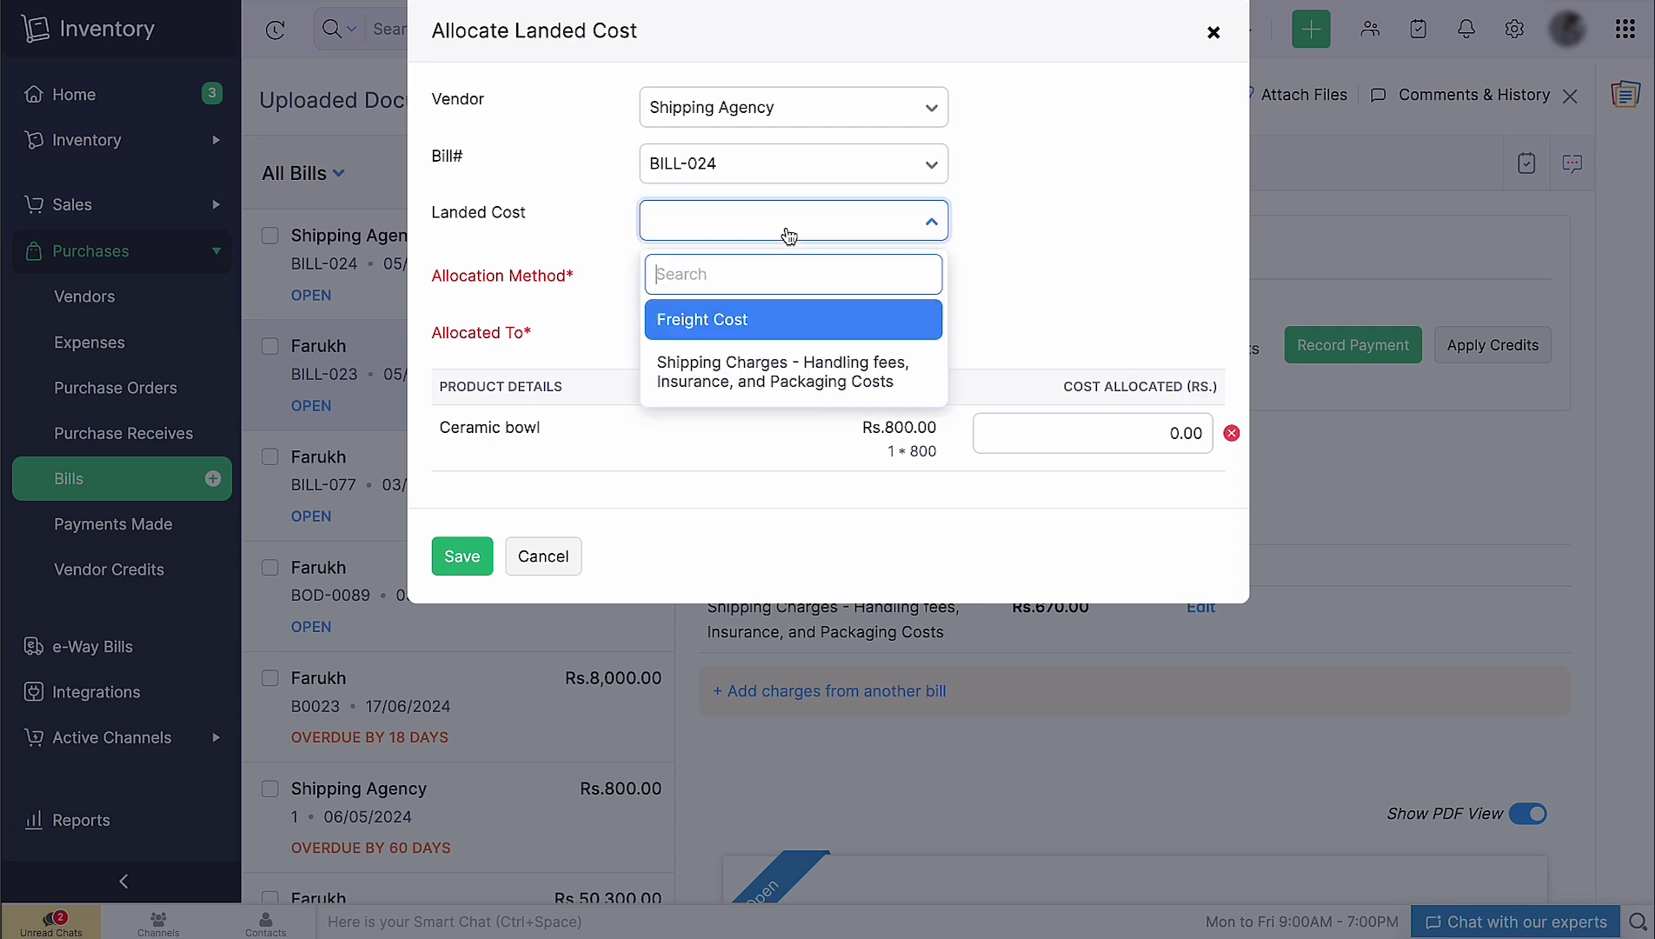
click(793, 318)
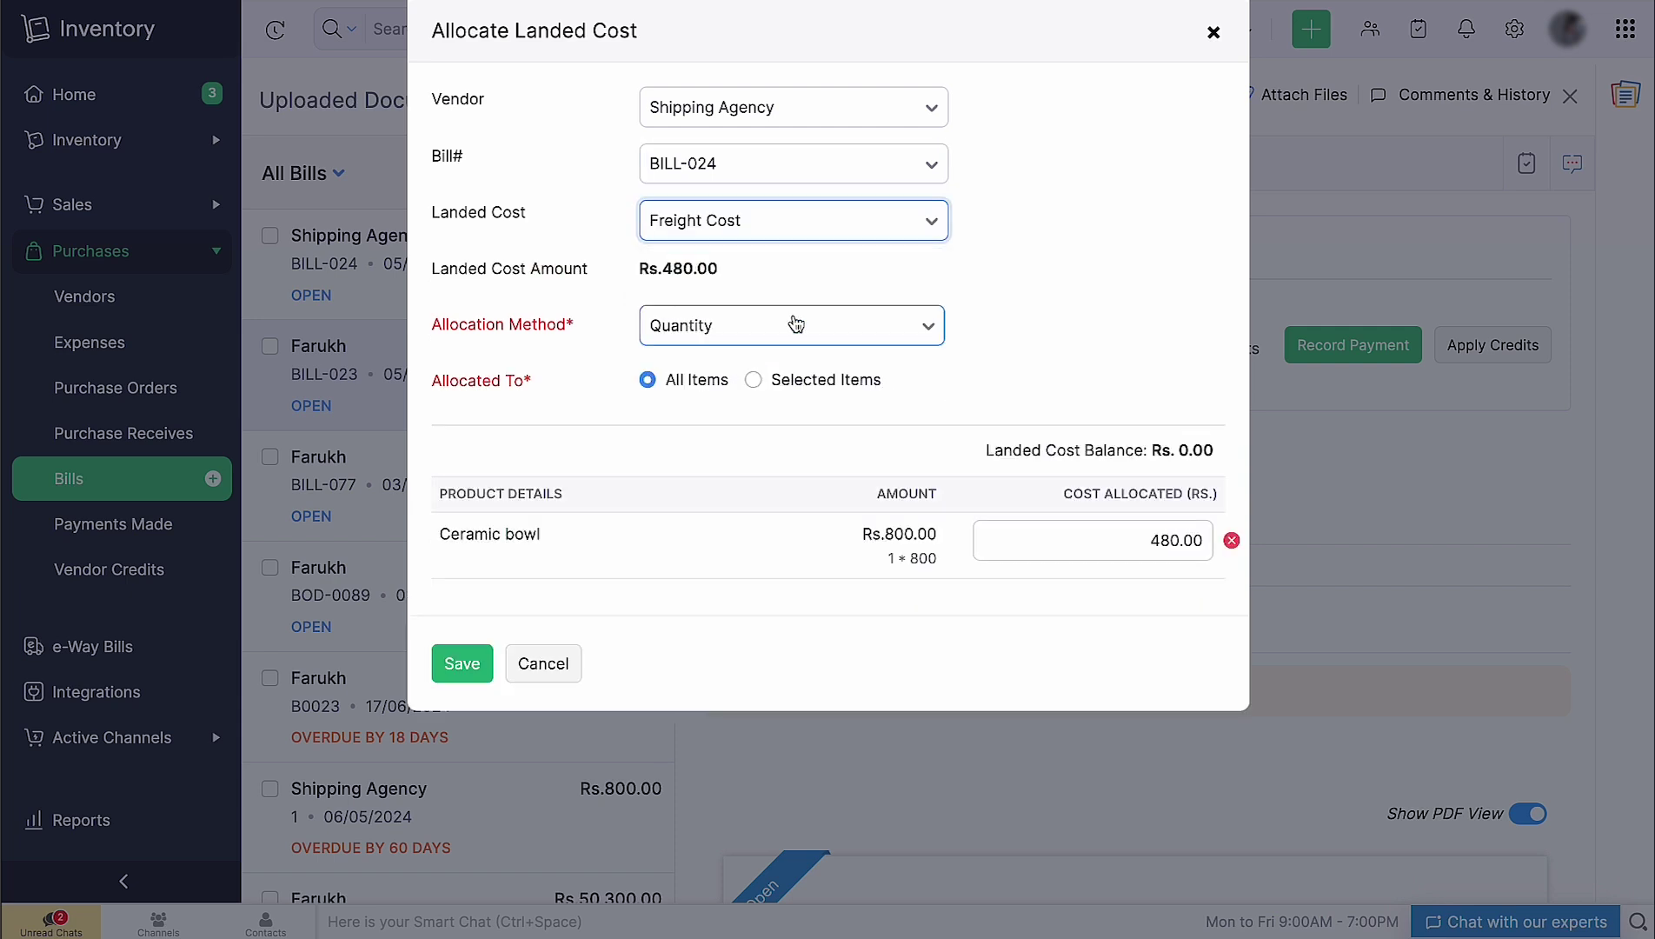
click(795, 324)
click(822, 395)
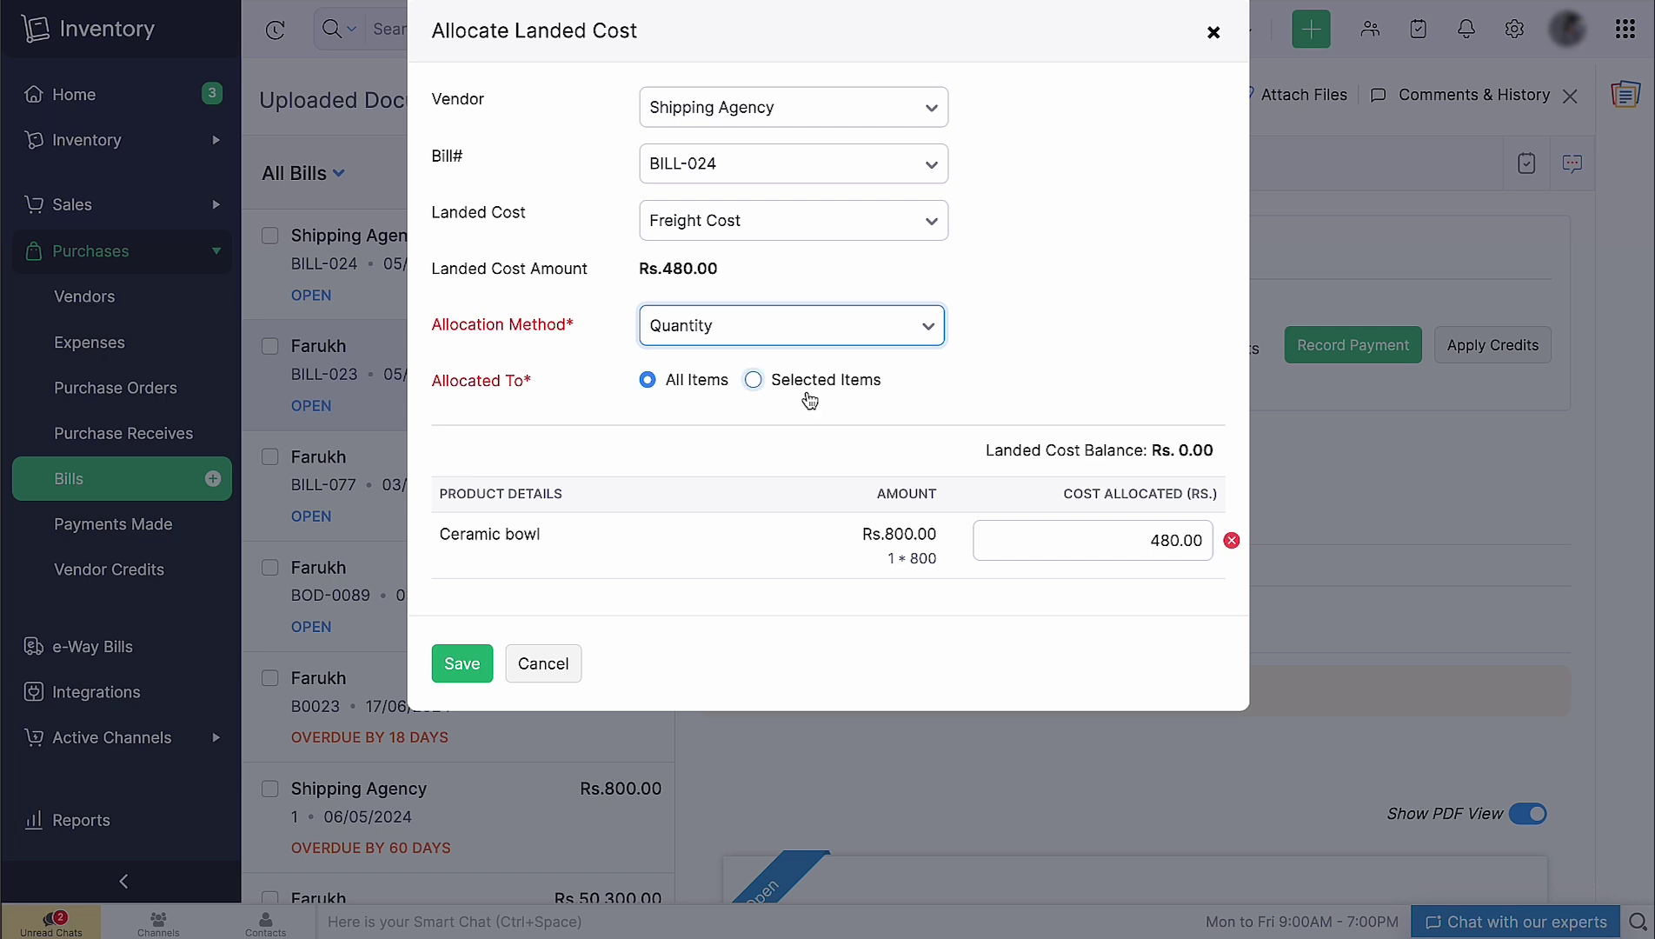
click(461, 663)
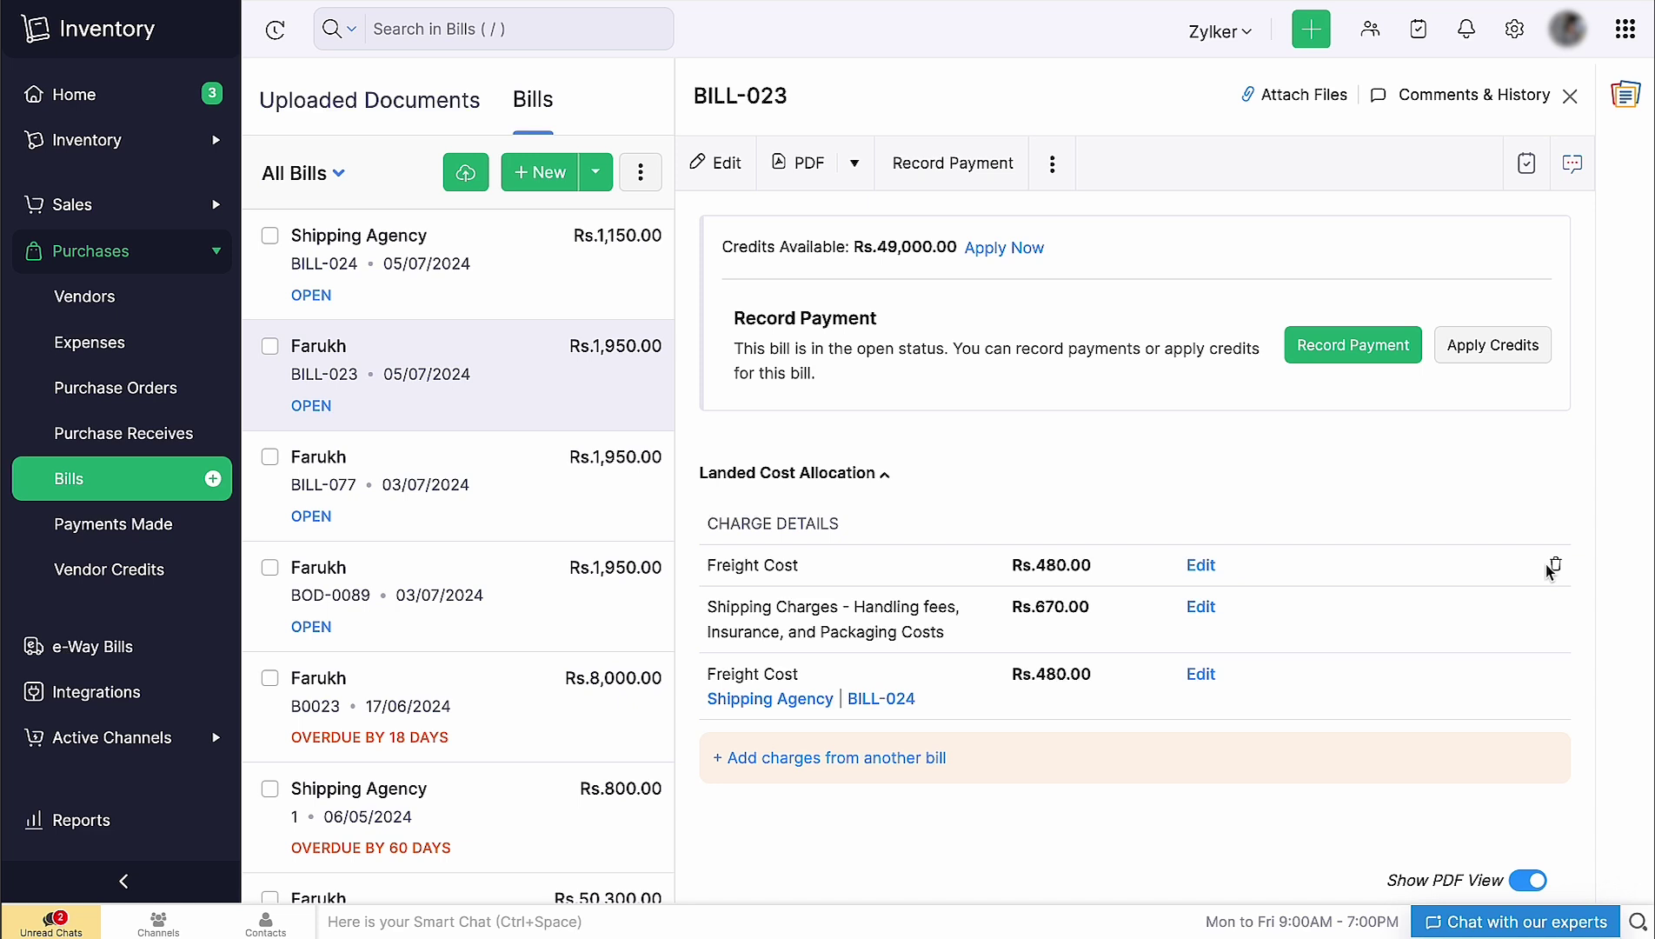
Show the More actions menu for BILL-023
click(1059, 173)
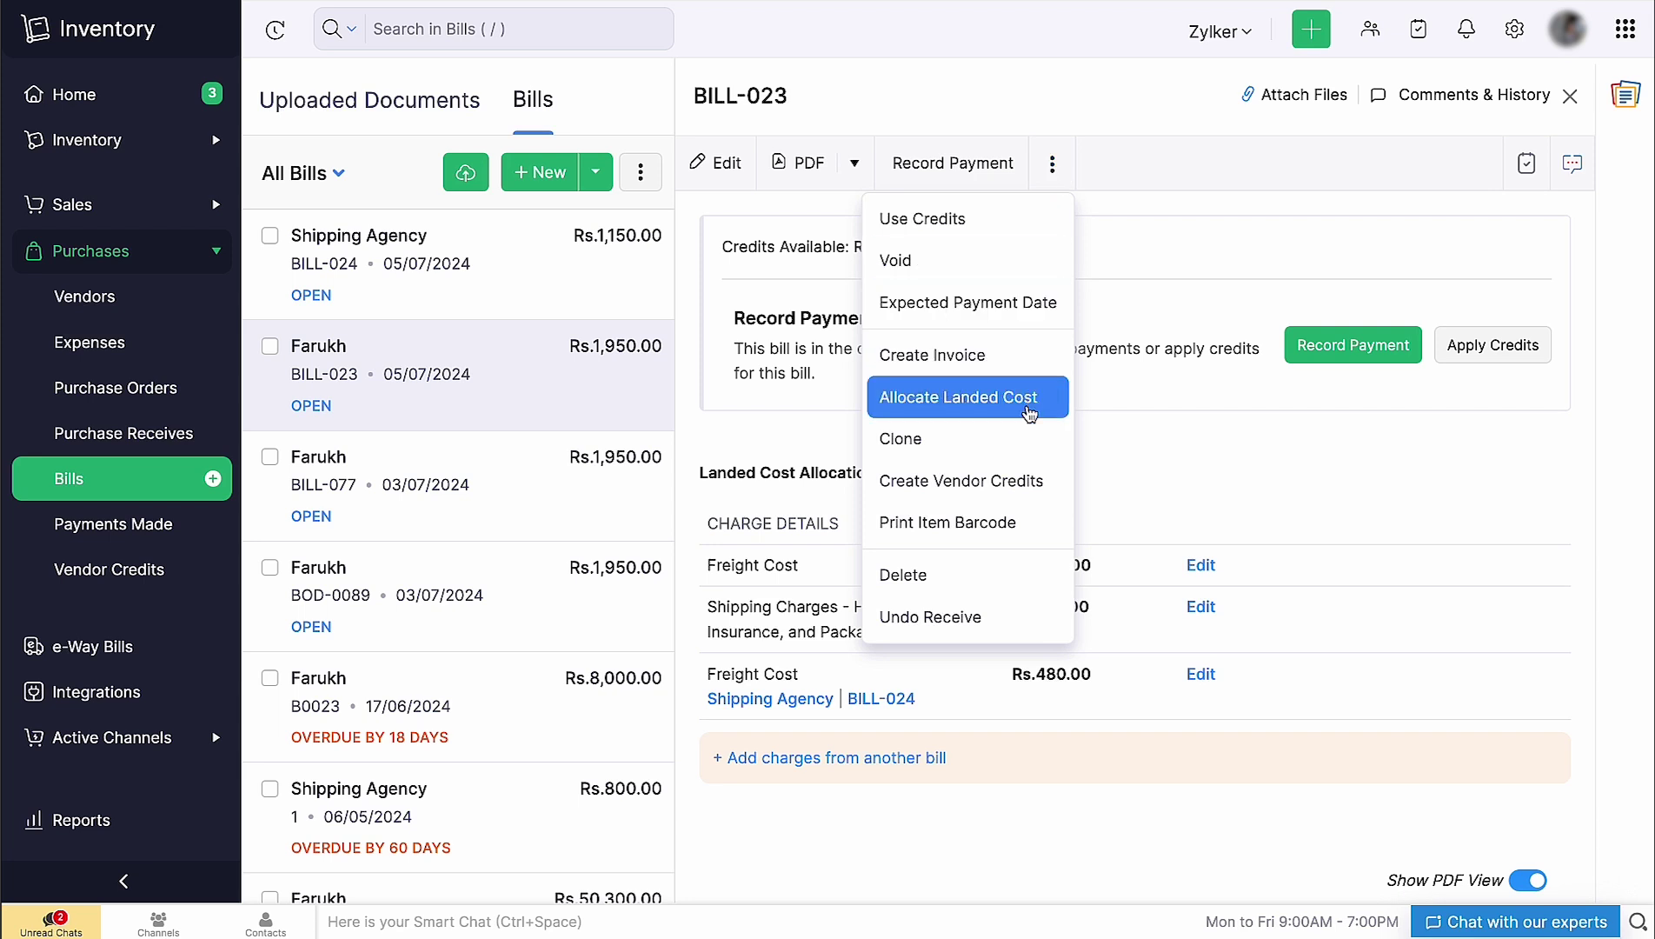